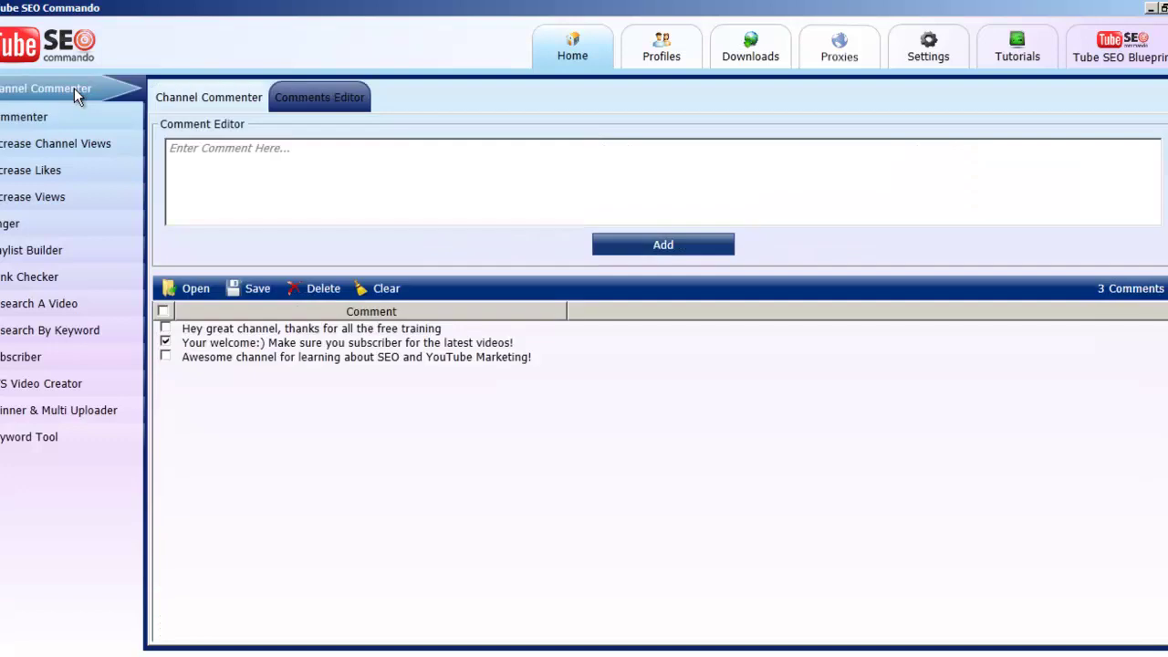
Examine the accounts stored in the Tube SEO profile, and return to the Channel Commenter's comment editor
click(552, 178)
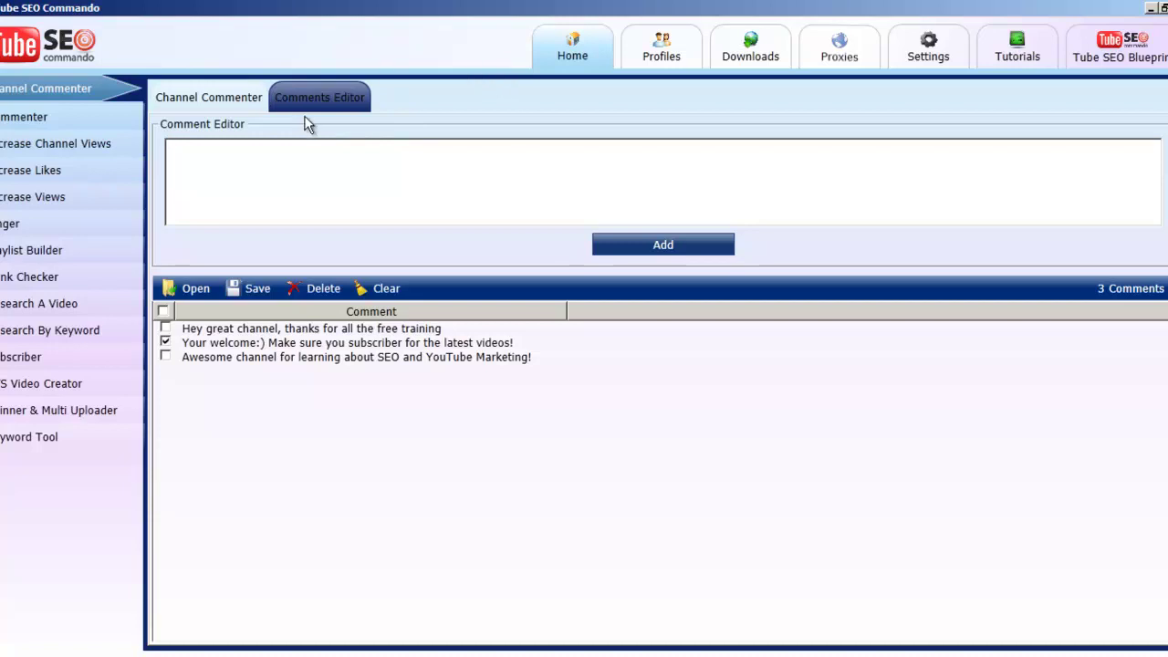
click(663, 49)
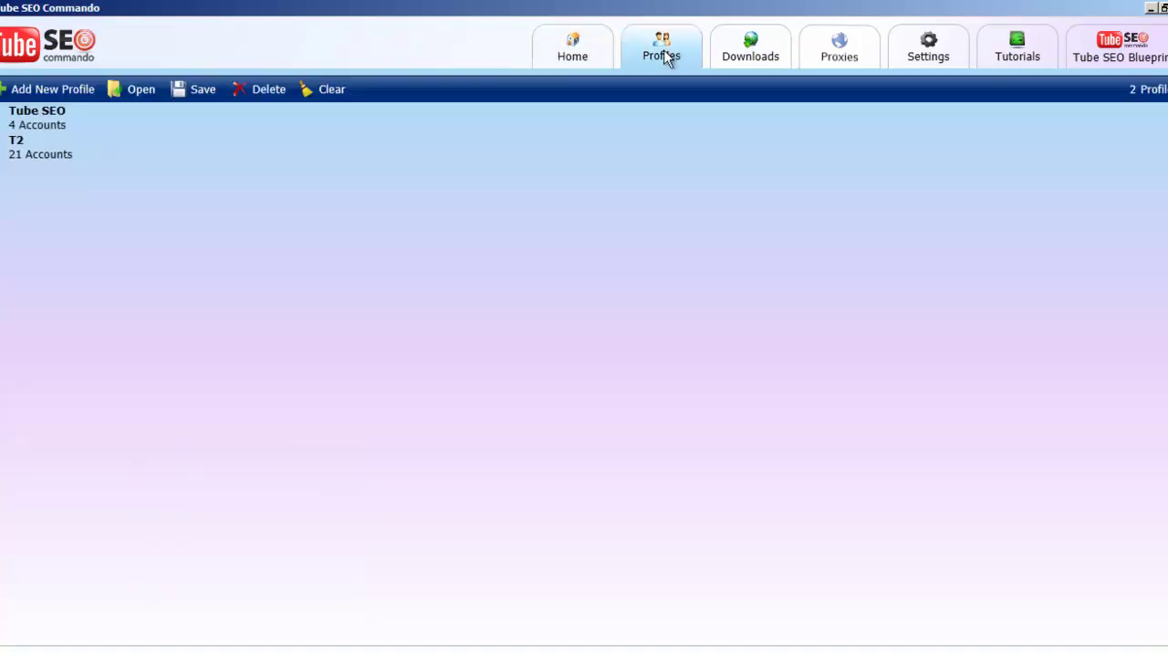
click(6, 126)
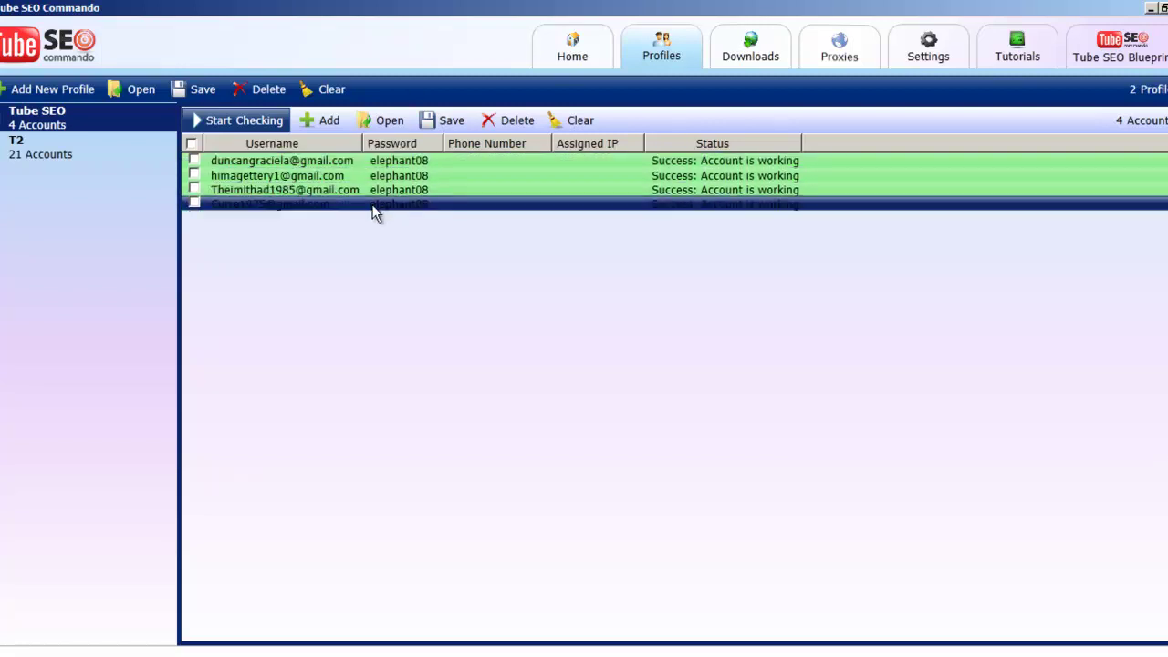
click(569, 65)
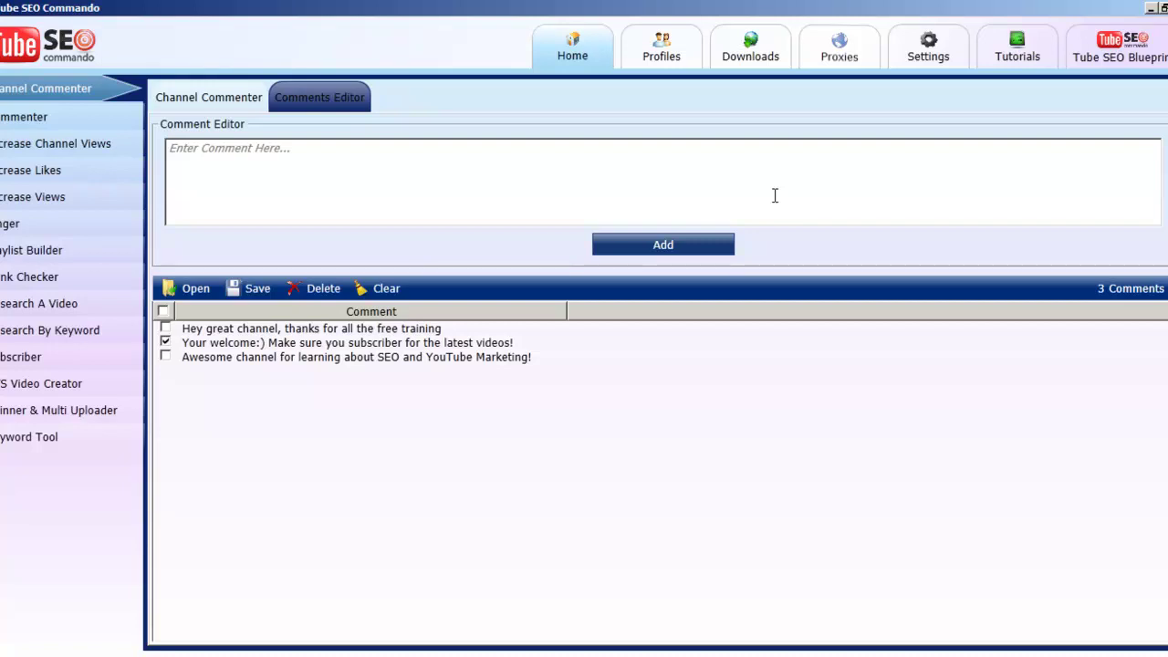
click(333, 151)
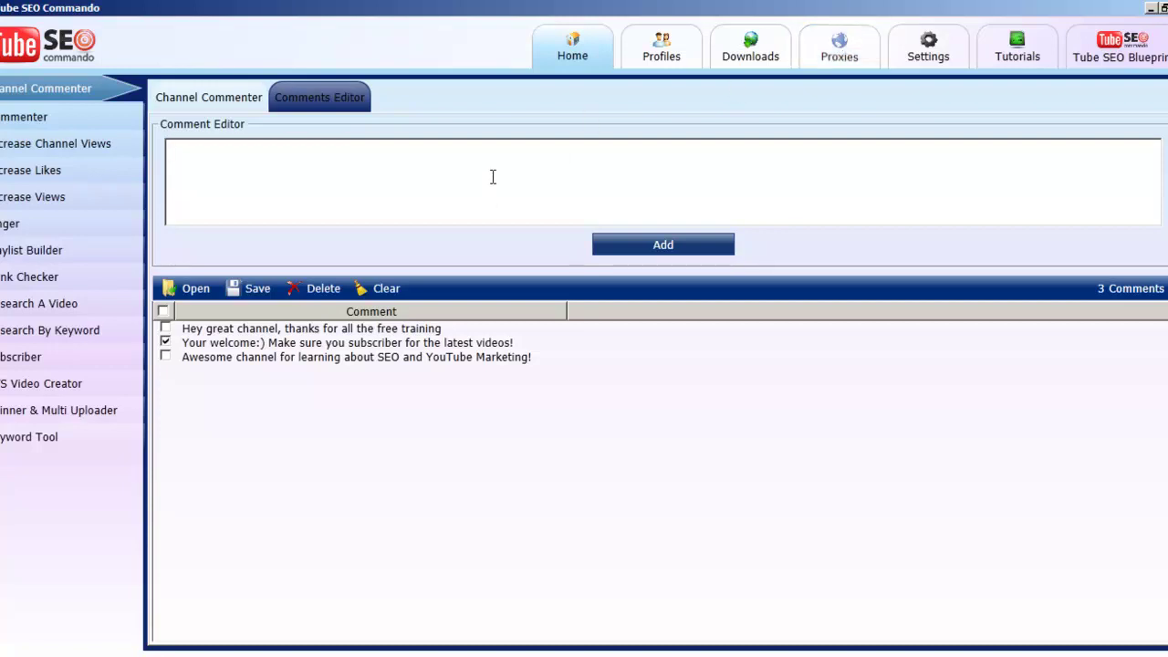
Check the proxy list and the assigned IP details of the Tube SEO accounts, and go back to the comment list
click(845, 49)
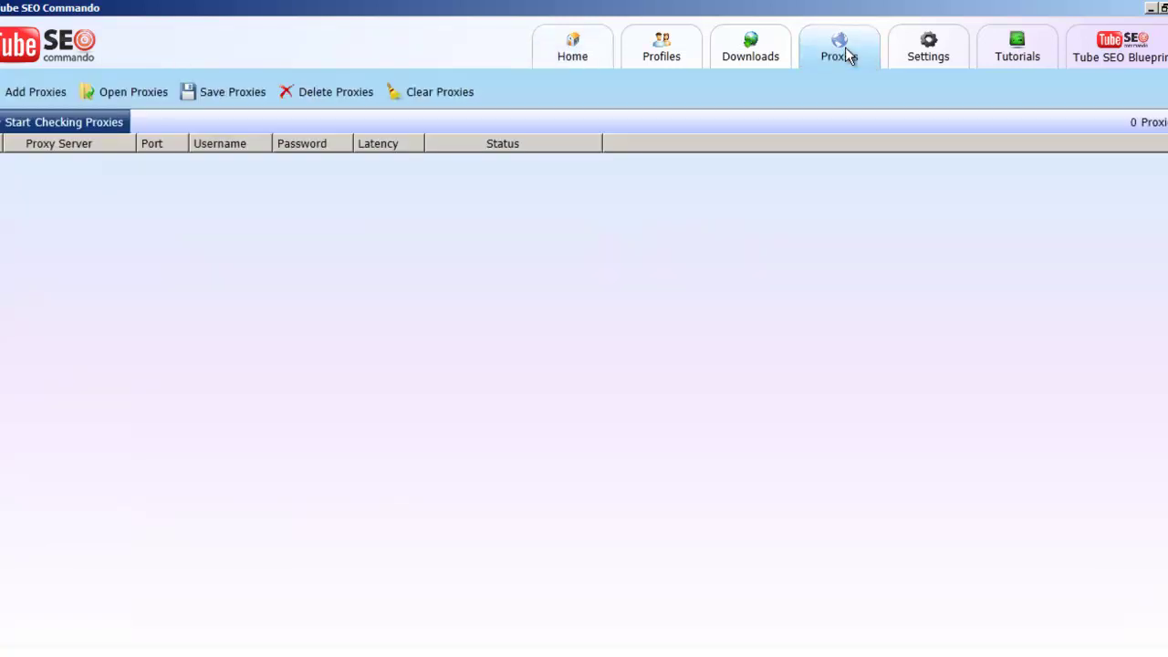
click(663, 55)
click(586, 189)
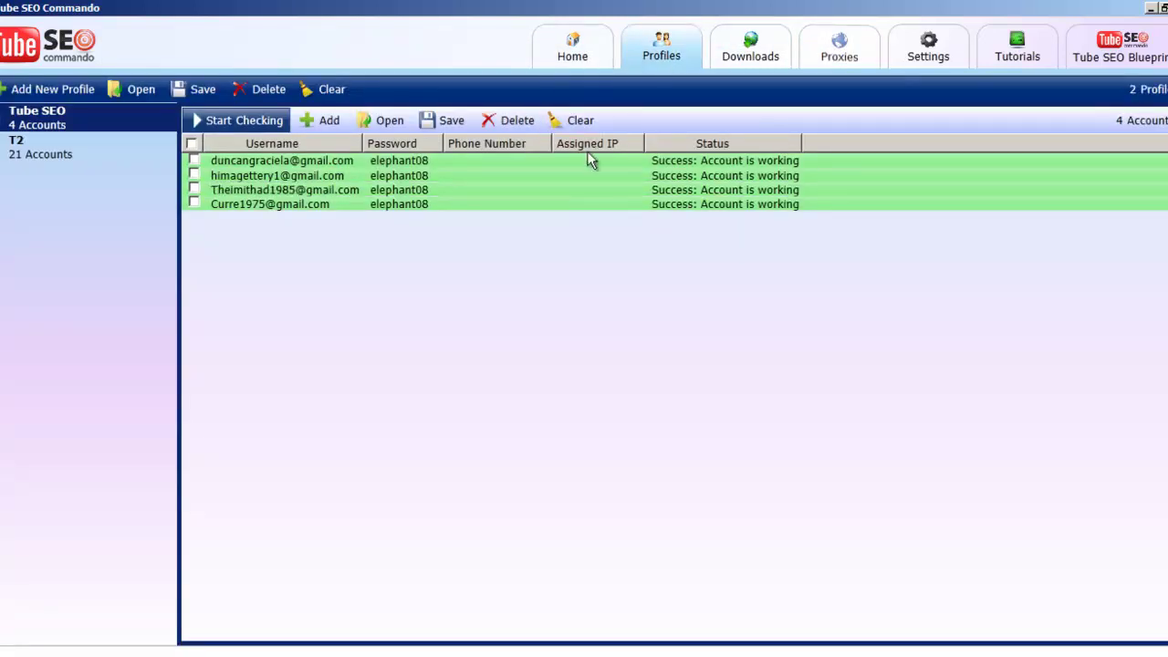
click(246, 122)
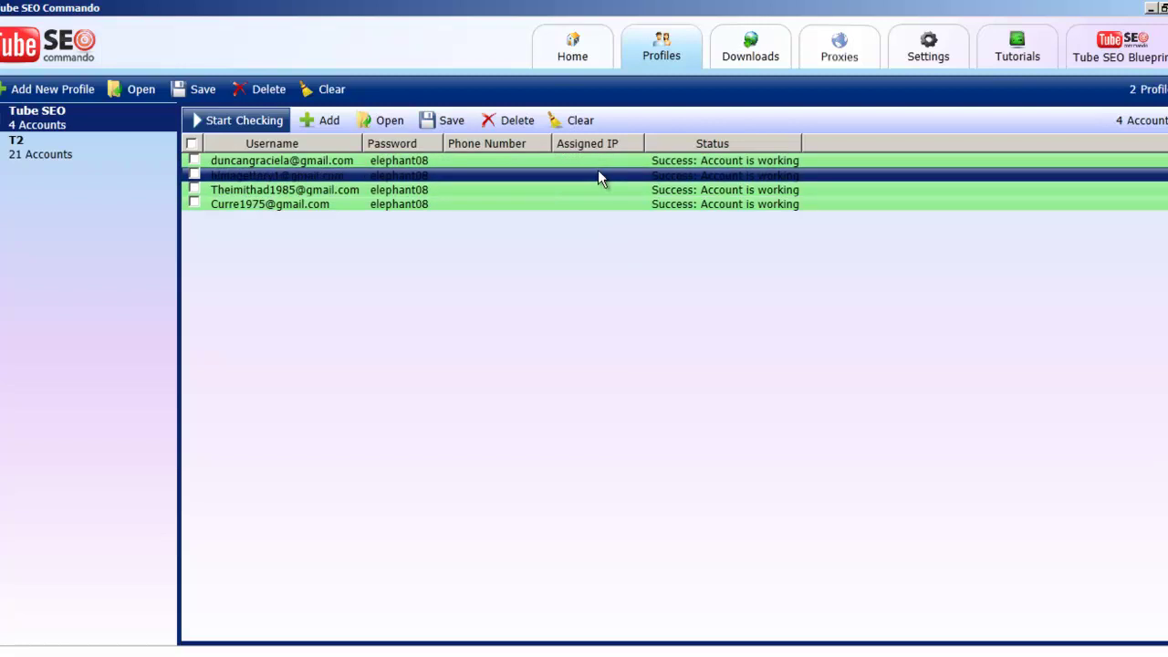
click(576, 50)
click(393, 180)
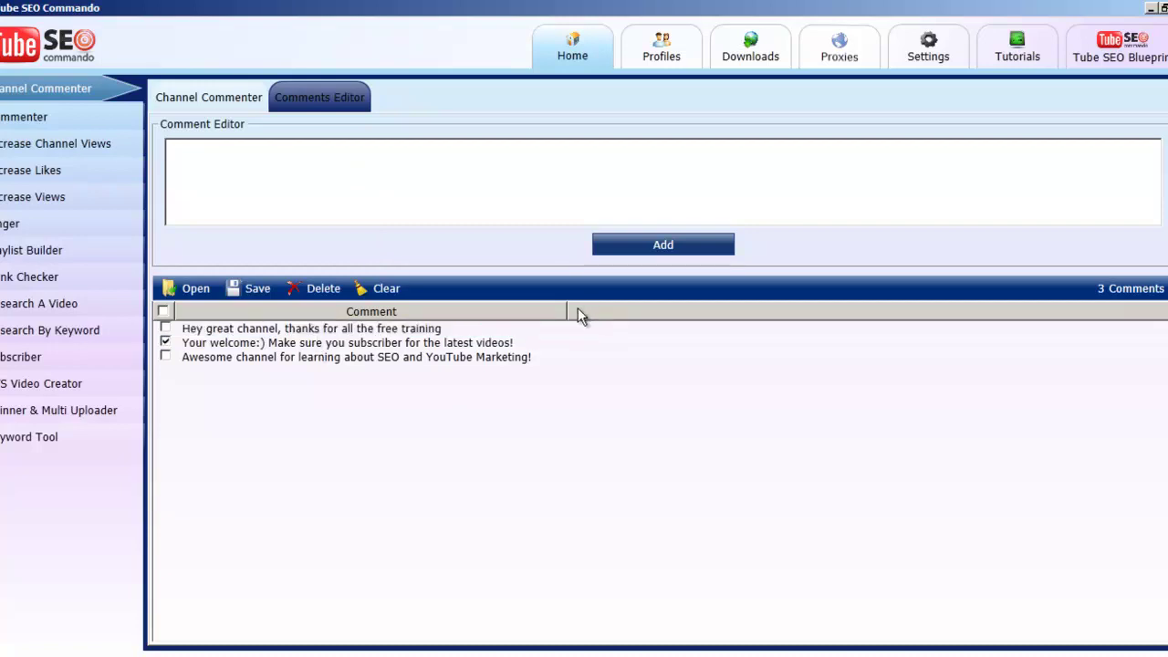
drag(570, 309, 576, 311)
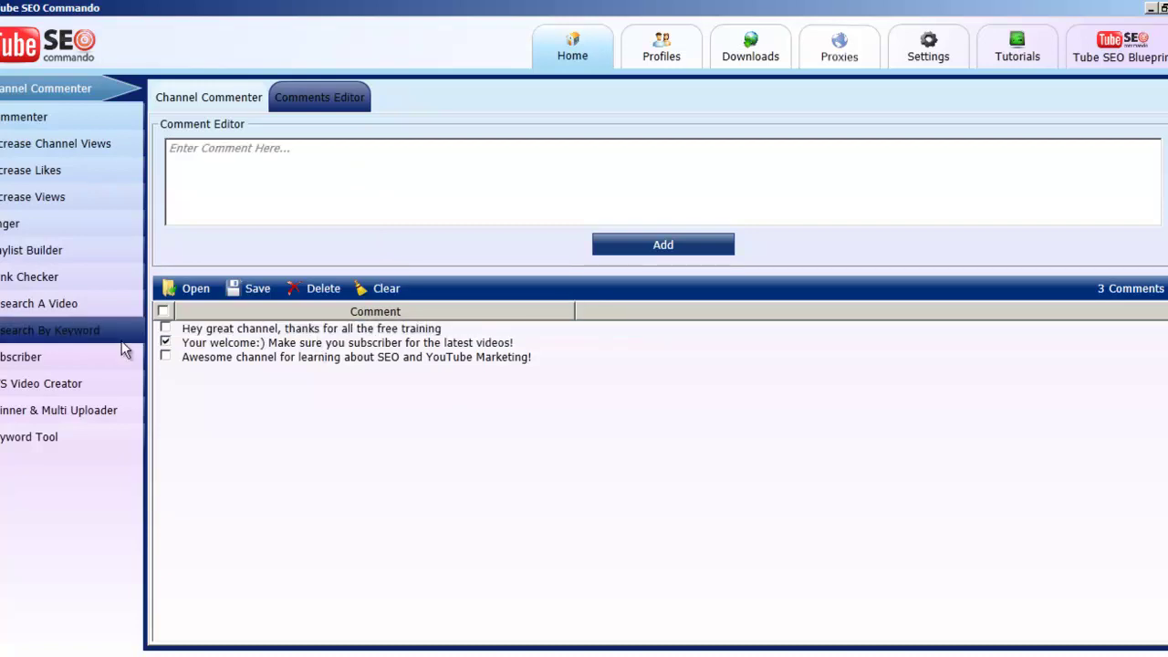
Edit the first comment to read "Hey great channel, thanks for all the free Youtube SEO training"
right_click(403, 334)
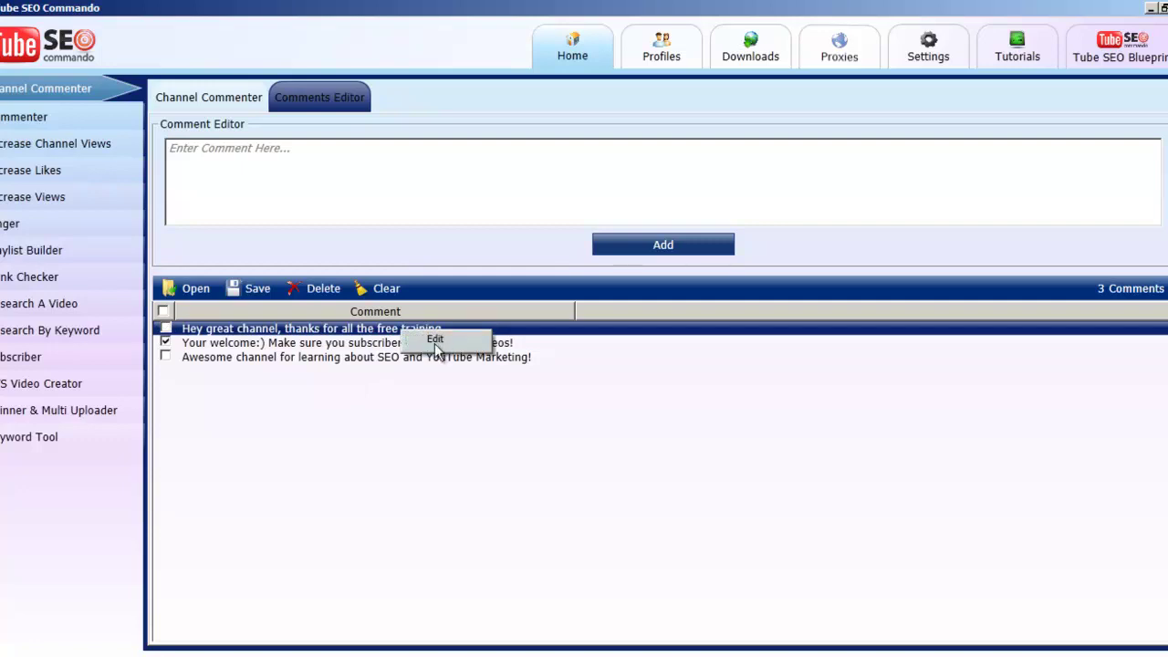
click(433, 343)
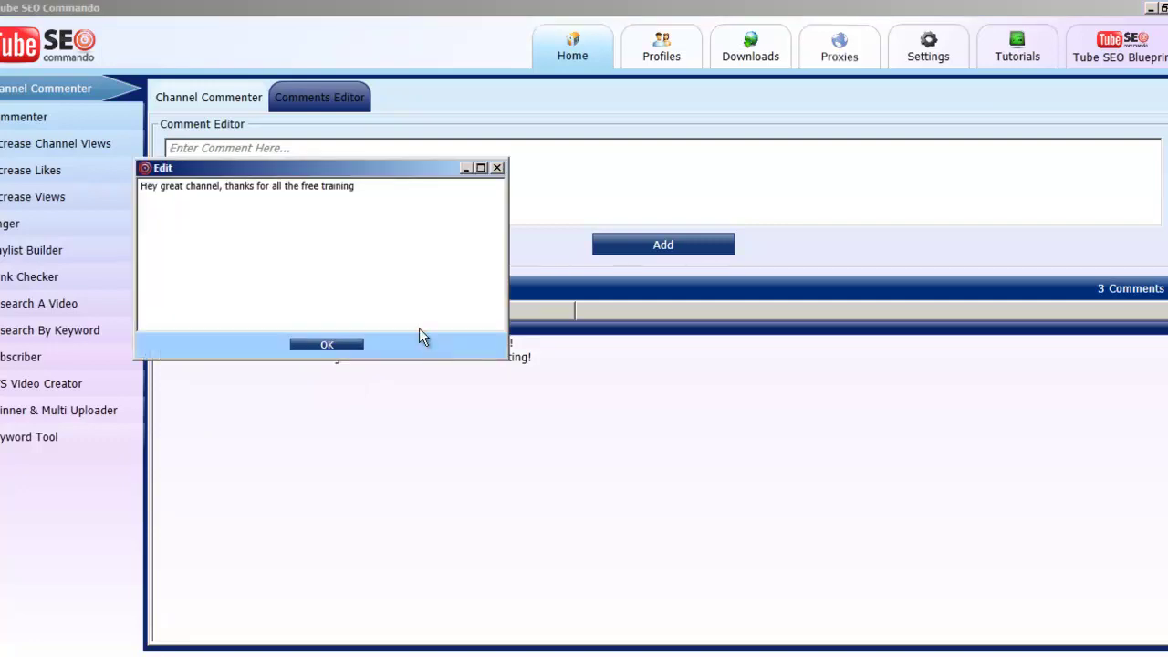
click(320, 187)
text(YouR)
key(BackSpace)
key(BackSpace)
key(BackSpace)
text(ouTube)
key(BackSpace)
key(BackSpace)
key(BackSpace)
key(BackSpace)
text(tube SEO)
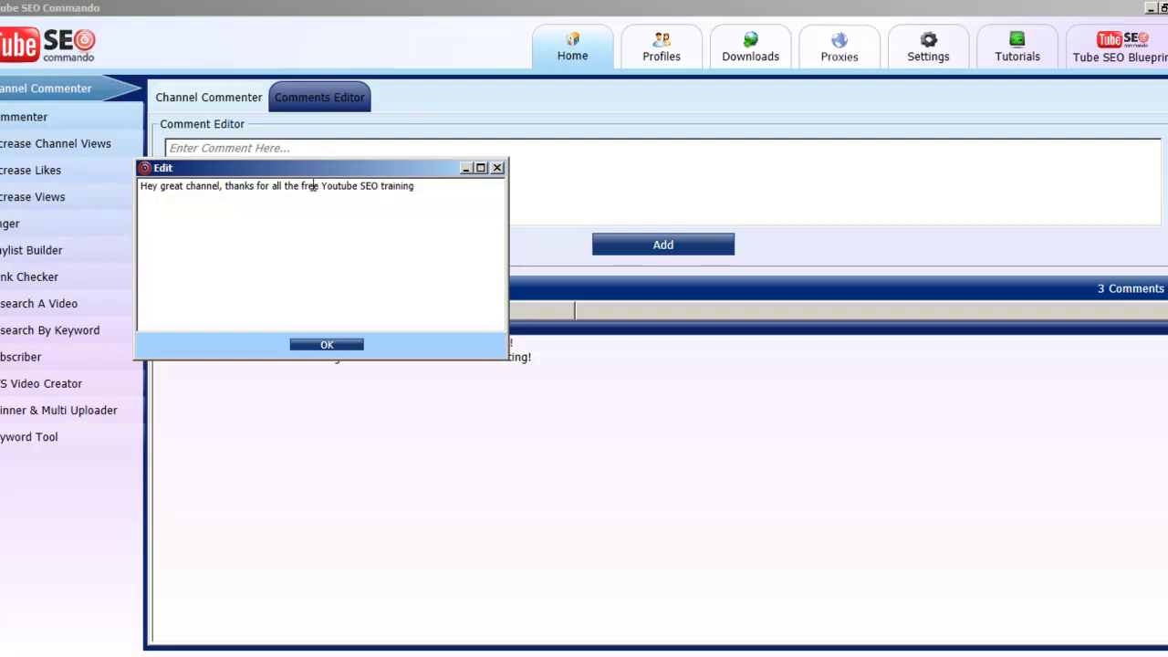
click(327, 346)
Correct "subscriber" to "subscribe" in the second comment, "Your welcome:) Make sure you subscribe for the latest videos!"
click(172, 342)
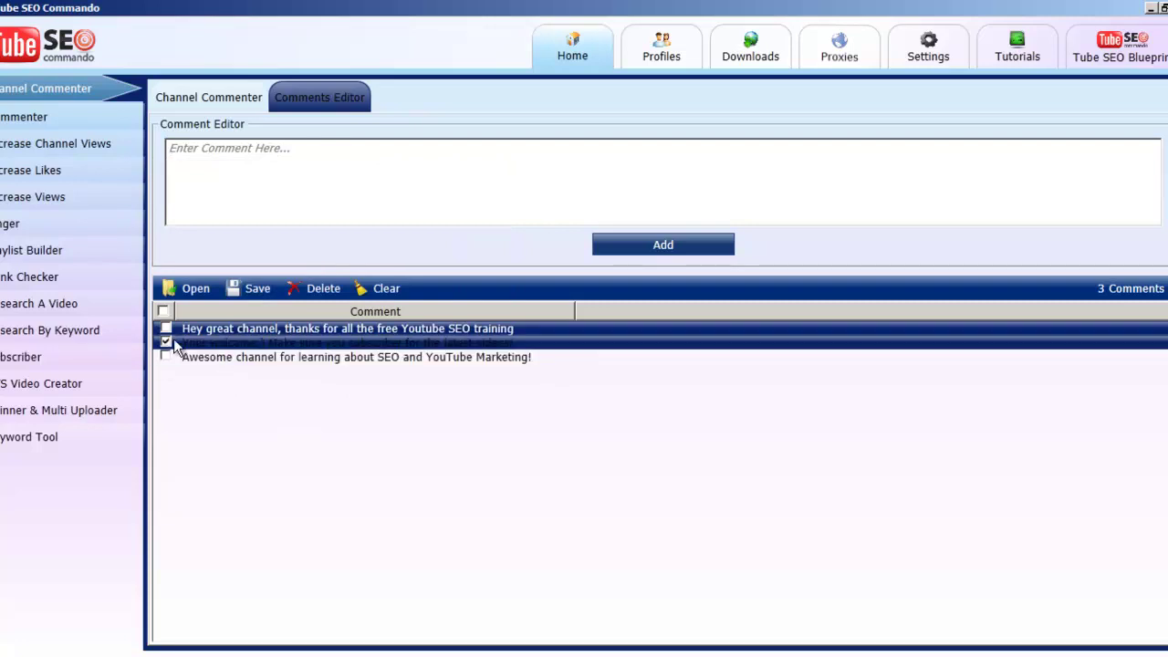
right_click(219, 347)
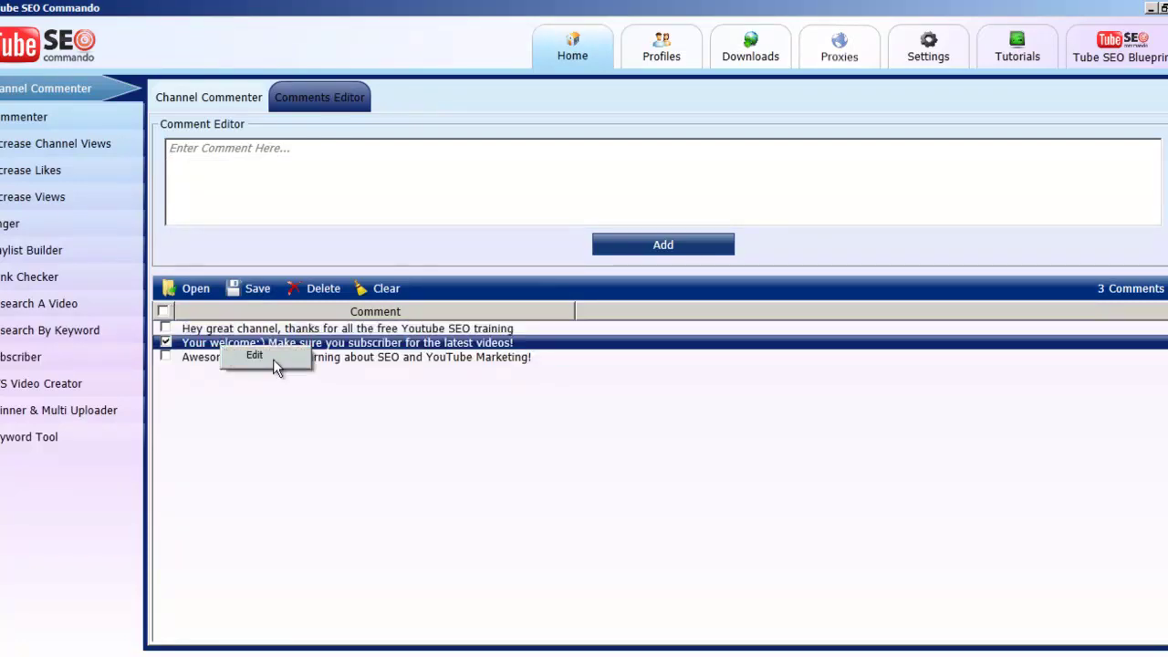
click(261, 356)
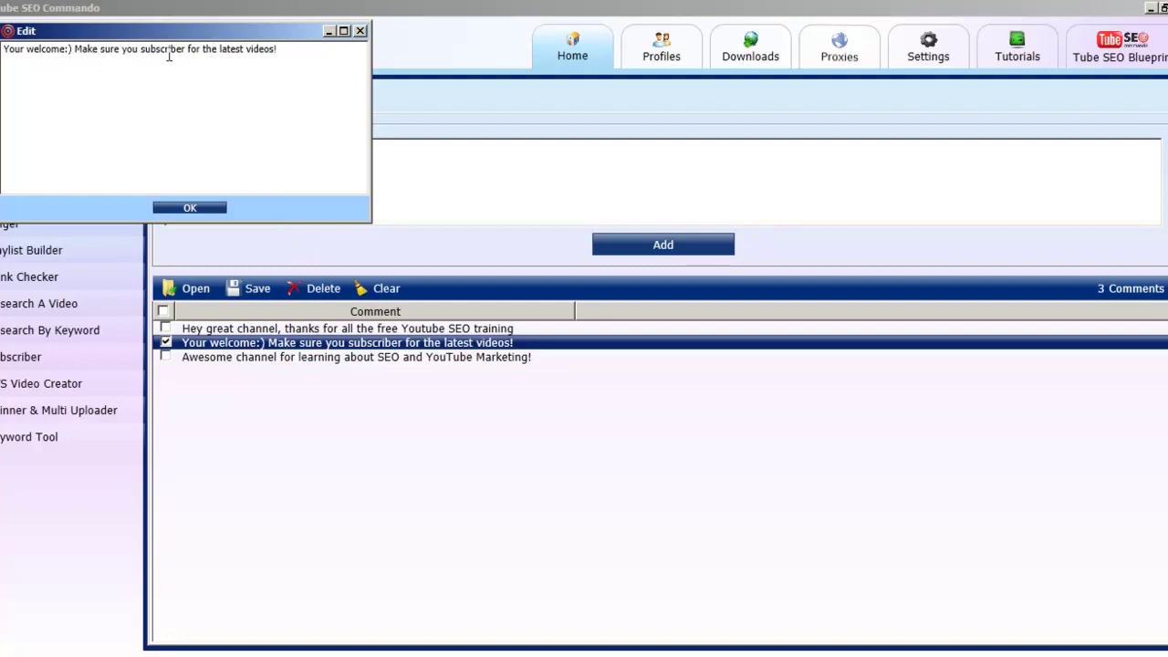
key(BackSpace)
click(193, 208)
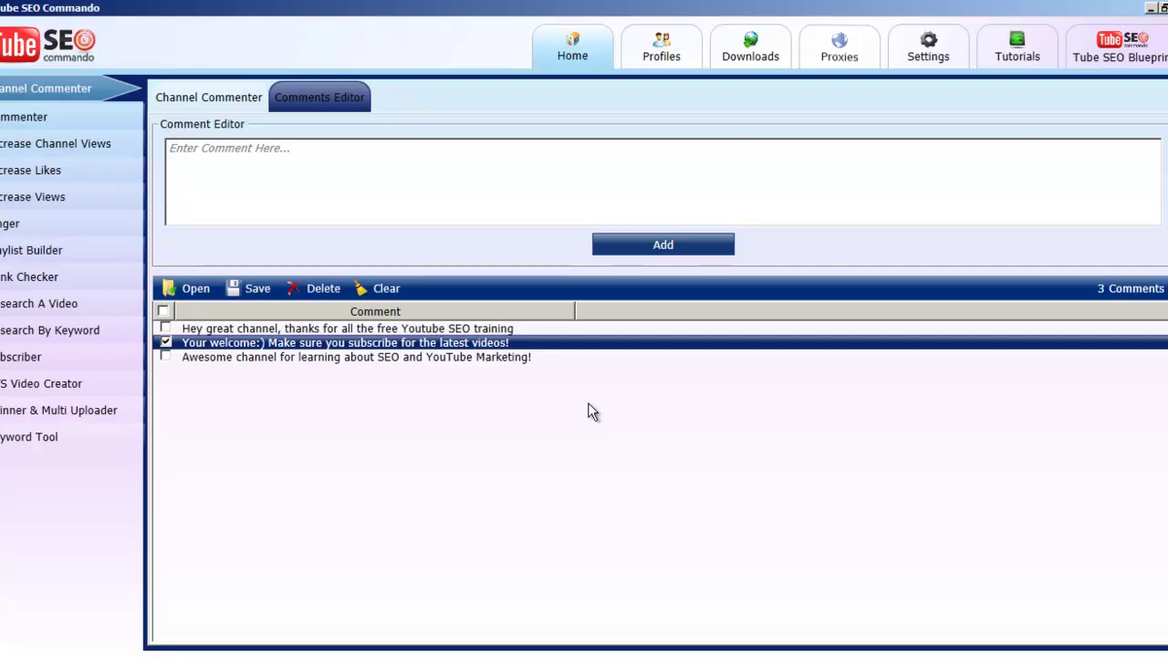
Review the Tube SEO profile's accounts again alongside the prepared comments
click(553, 156)
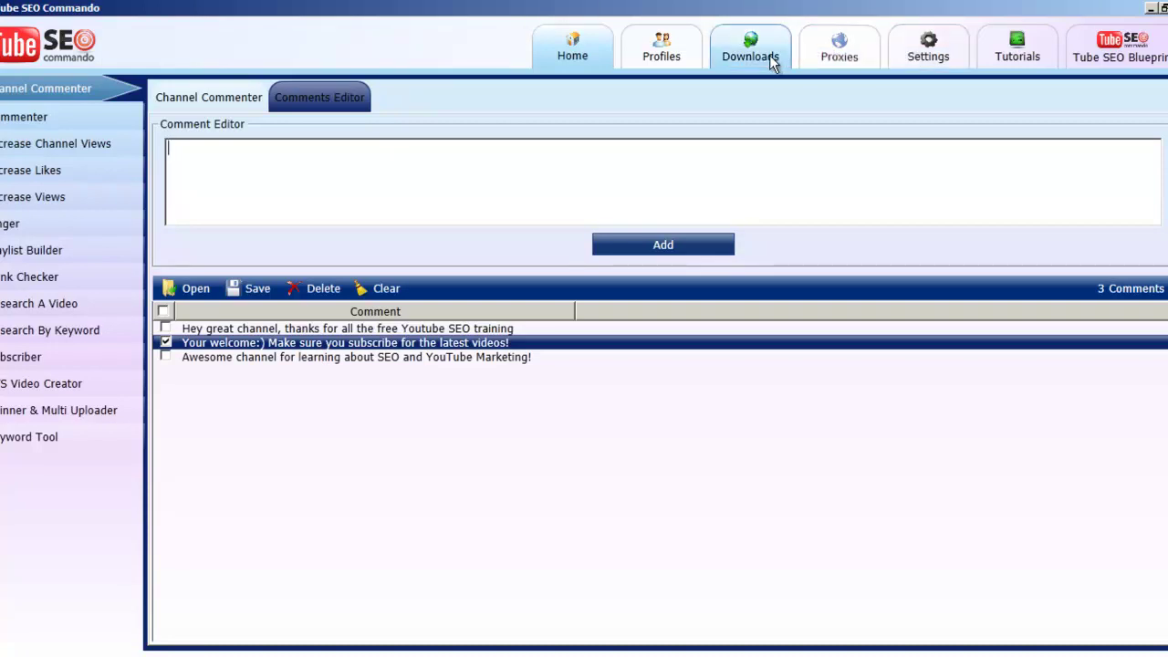
click(649, 51)
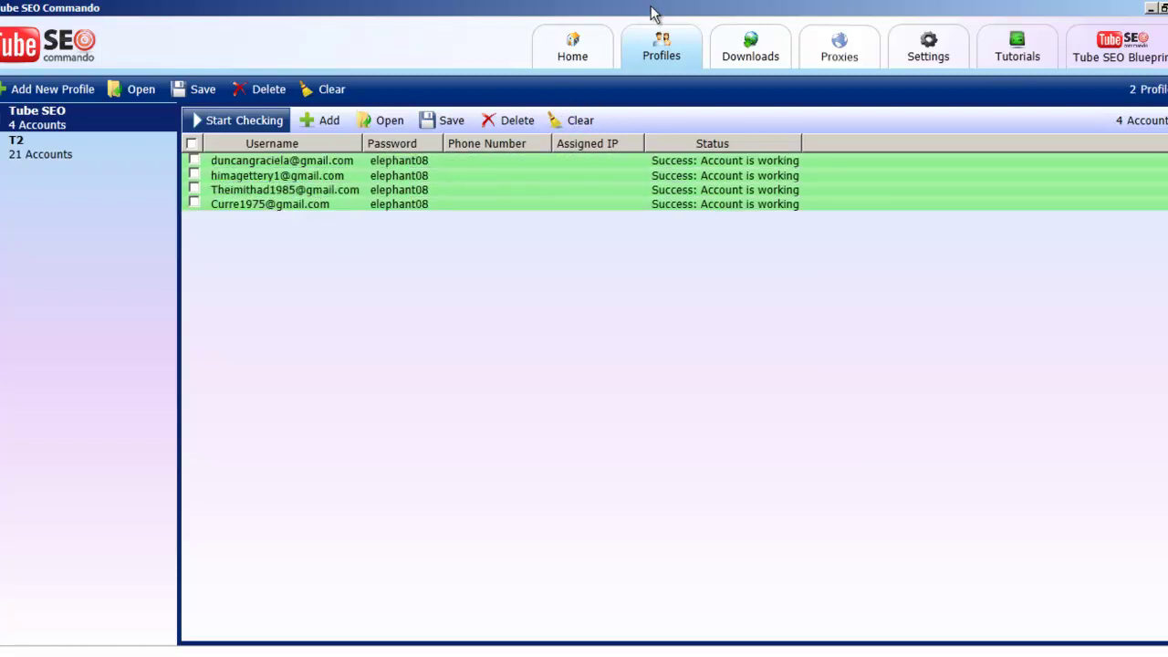
click(581, 50)
click(361, 165)
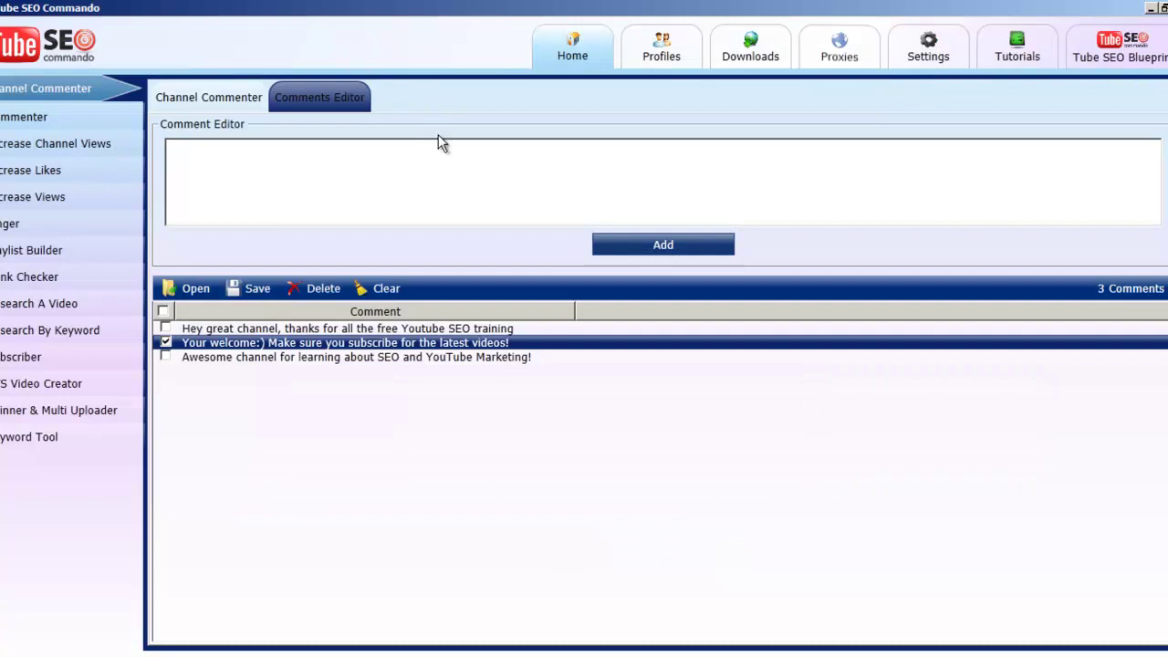
click(451, 186)
click(648, 58)
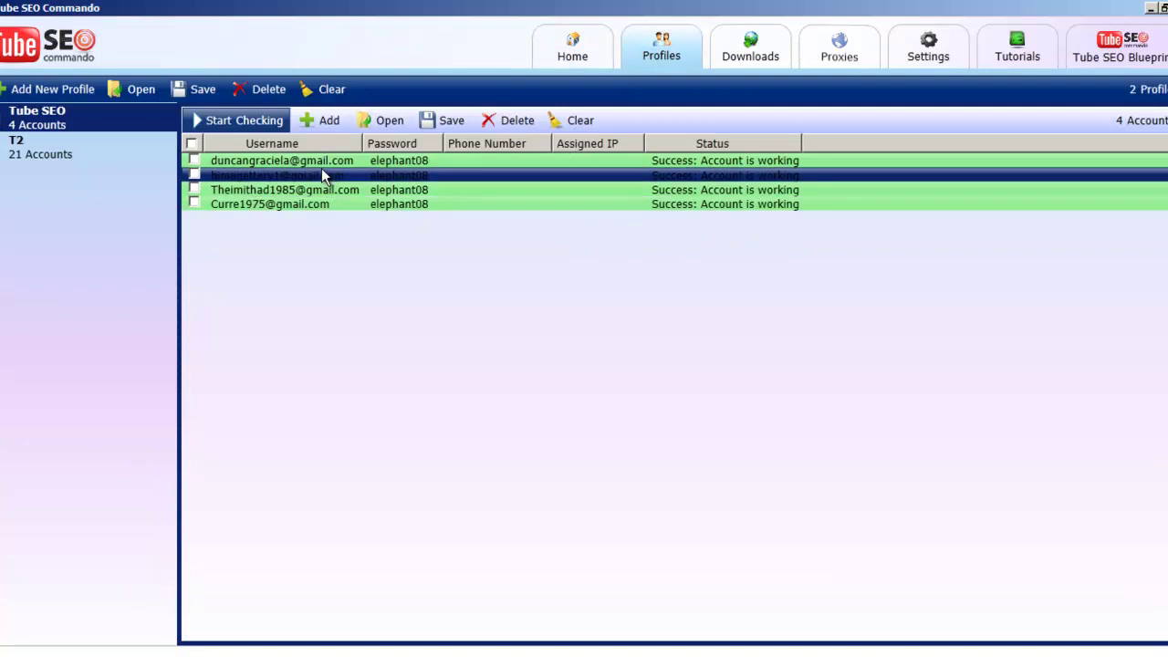
click(573, 50)
Add the comment "Just subscribed, thanks for the free SEO software" to the comment list
click(392, 169)
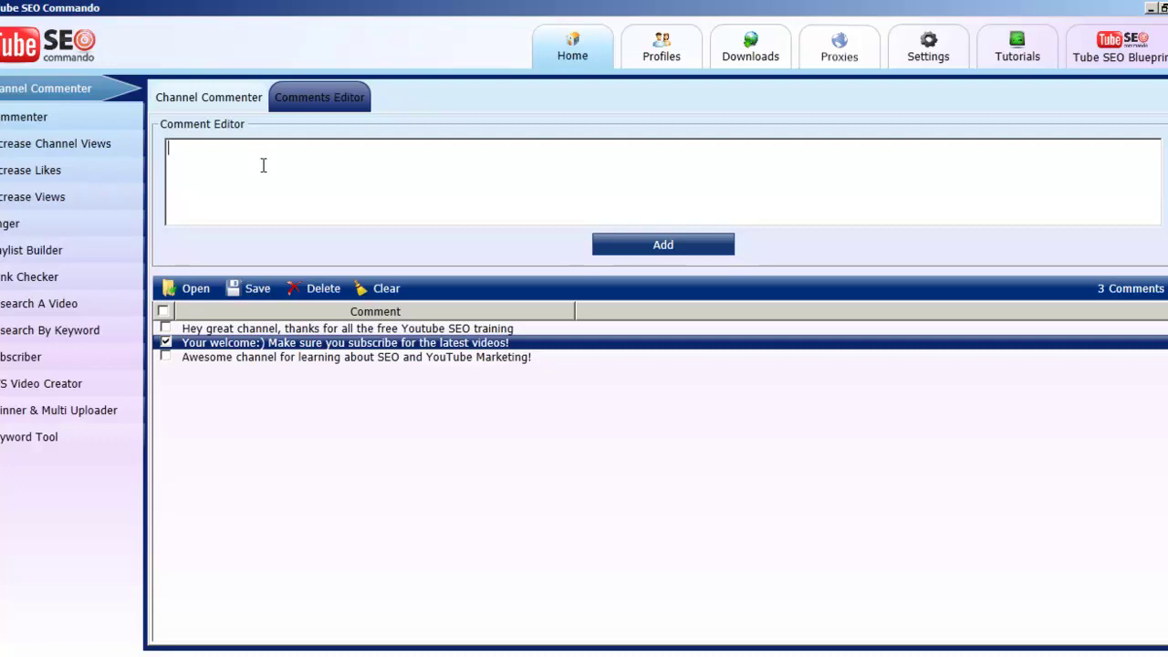
text(Just subscribed, than)
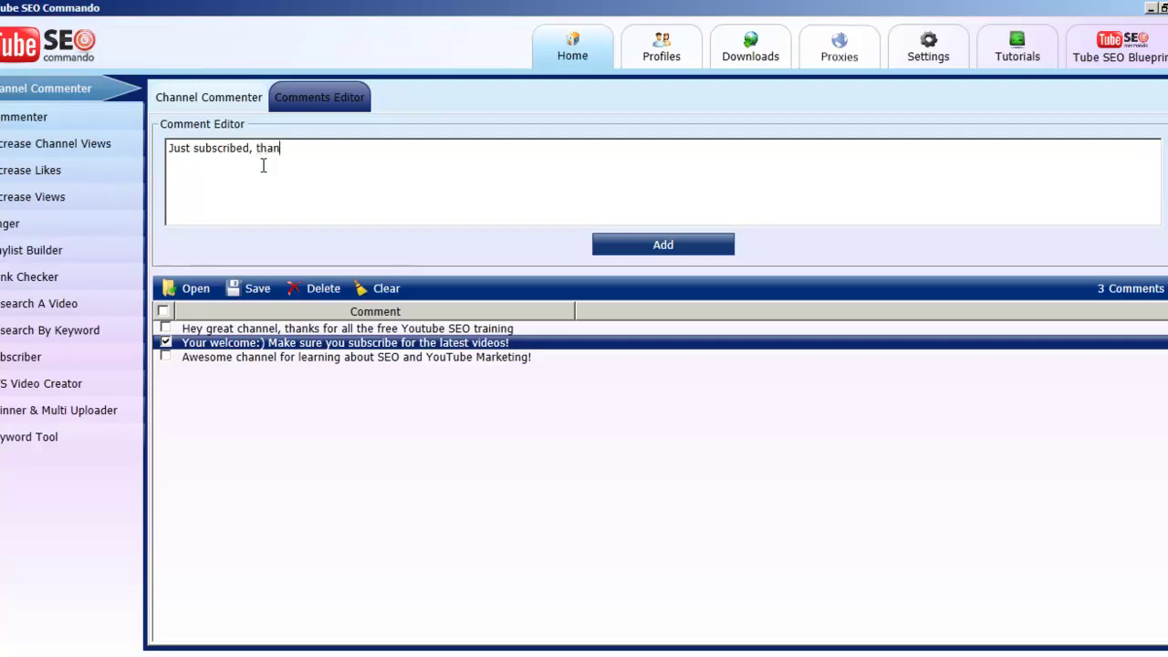
text(ks for the free SEO software)
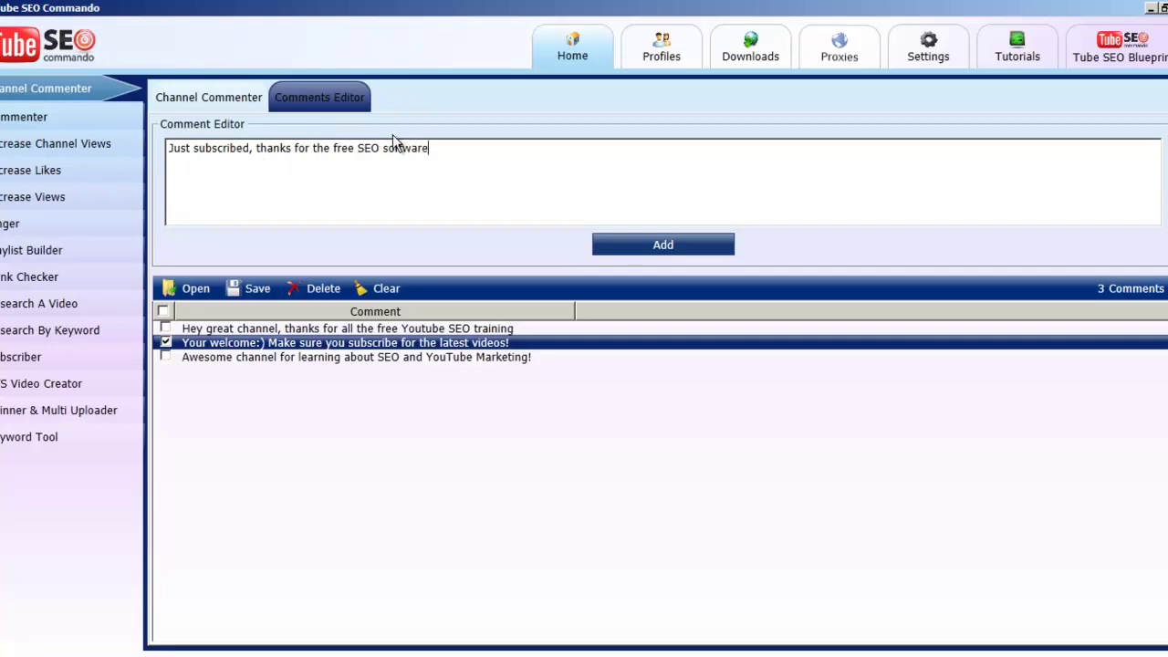
click(663, 247)
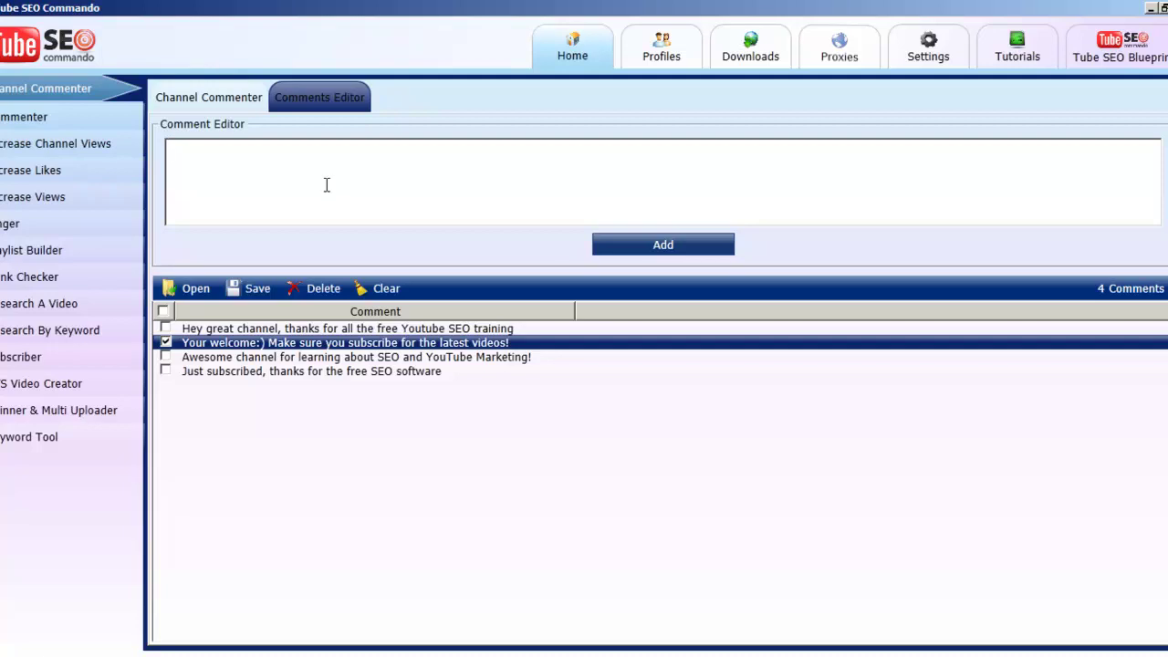
Add the comment "Great training as mentioned before, thanks and have a great new year" to the comment list
text(Great traiinn)
key(BackSpace)
key(BackSpace)
key(BackSpace)
key(BackSpace)
text(ining as mentioned)
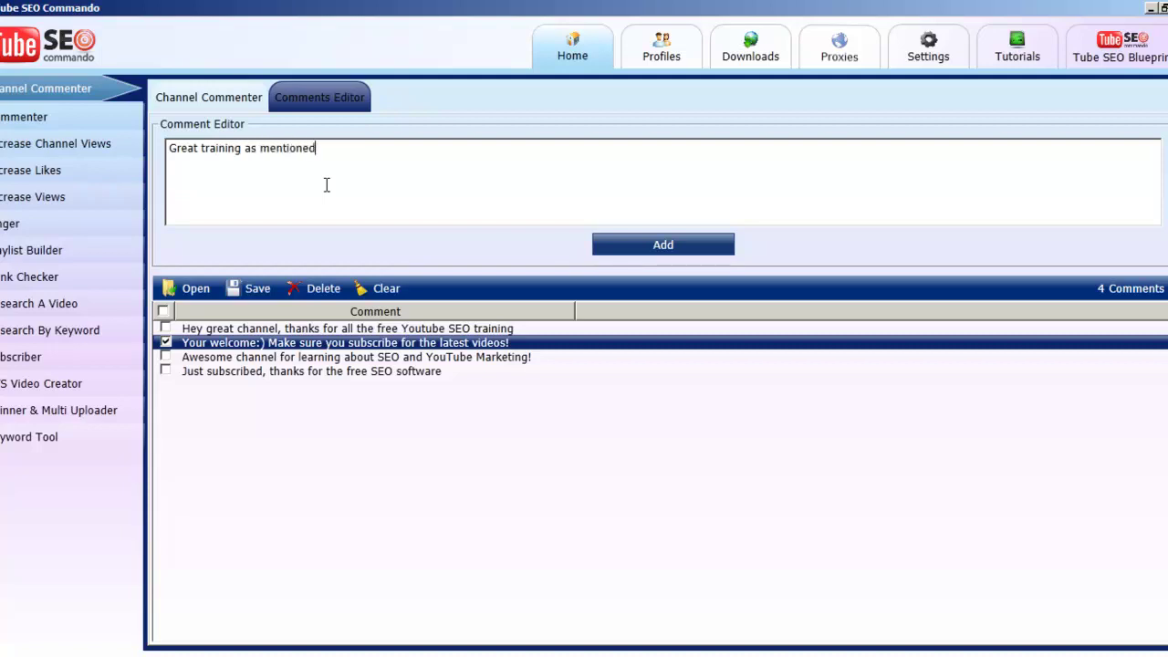
text( before, thank and ha)
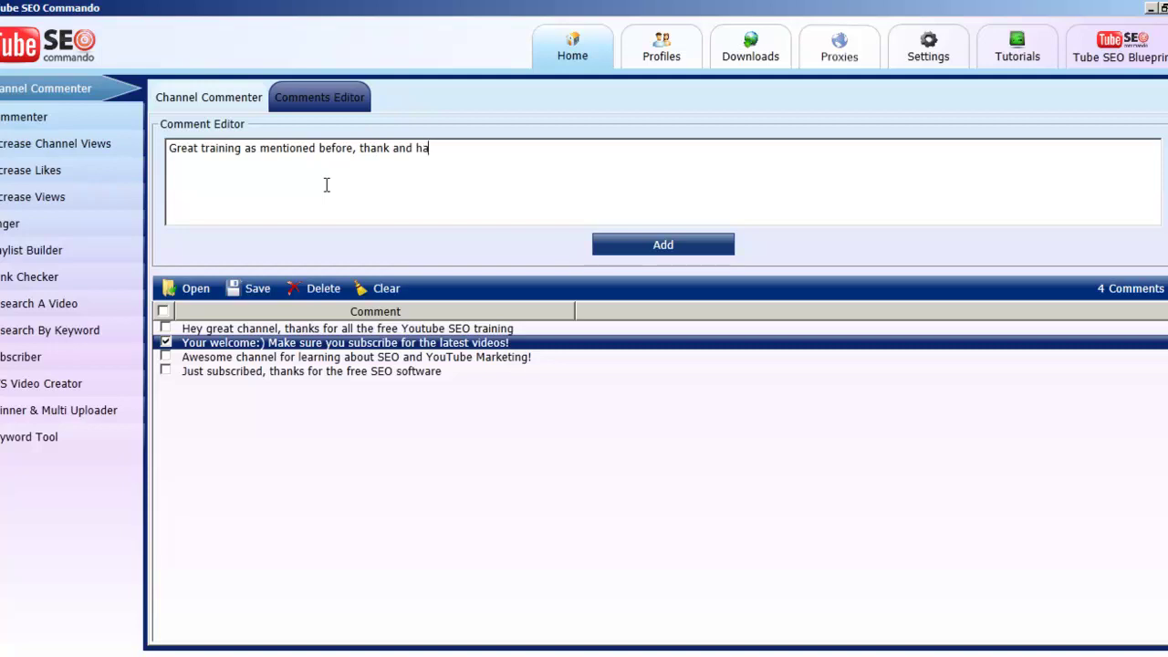
text(ve a great new year)
click(309, 148)
drag(312, 148, 548, 153)
click(547, 150)
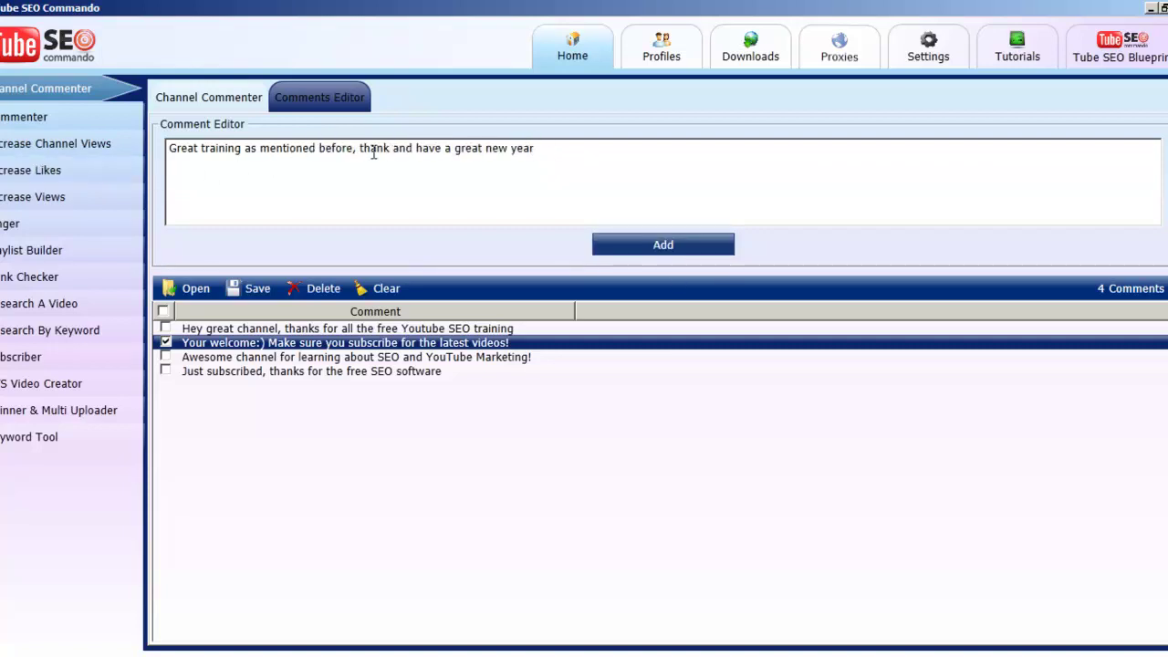
click(394, 148)
text(s)
click(569, 148)
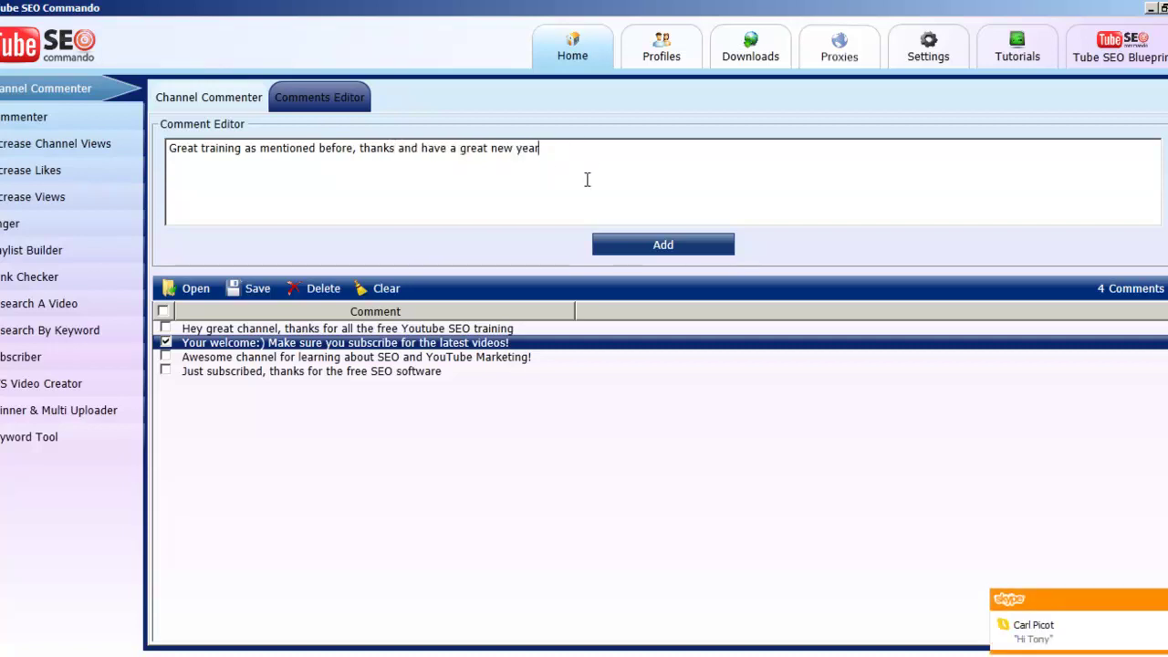
click(653, 247)
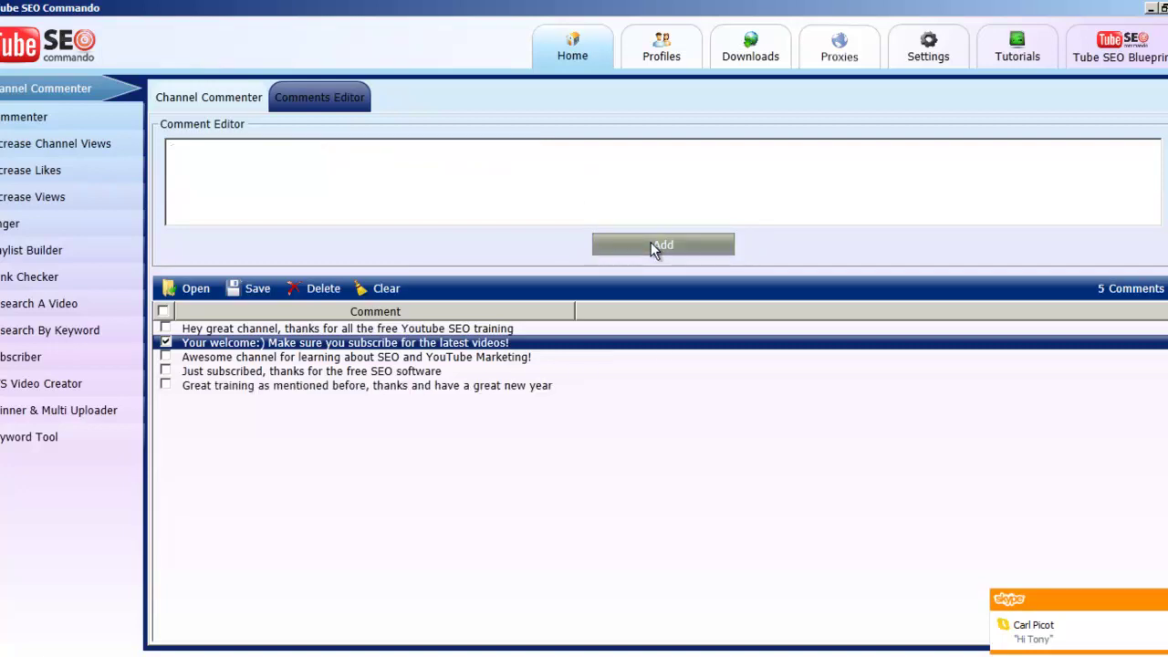
click(220, 96)
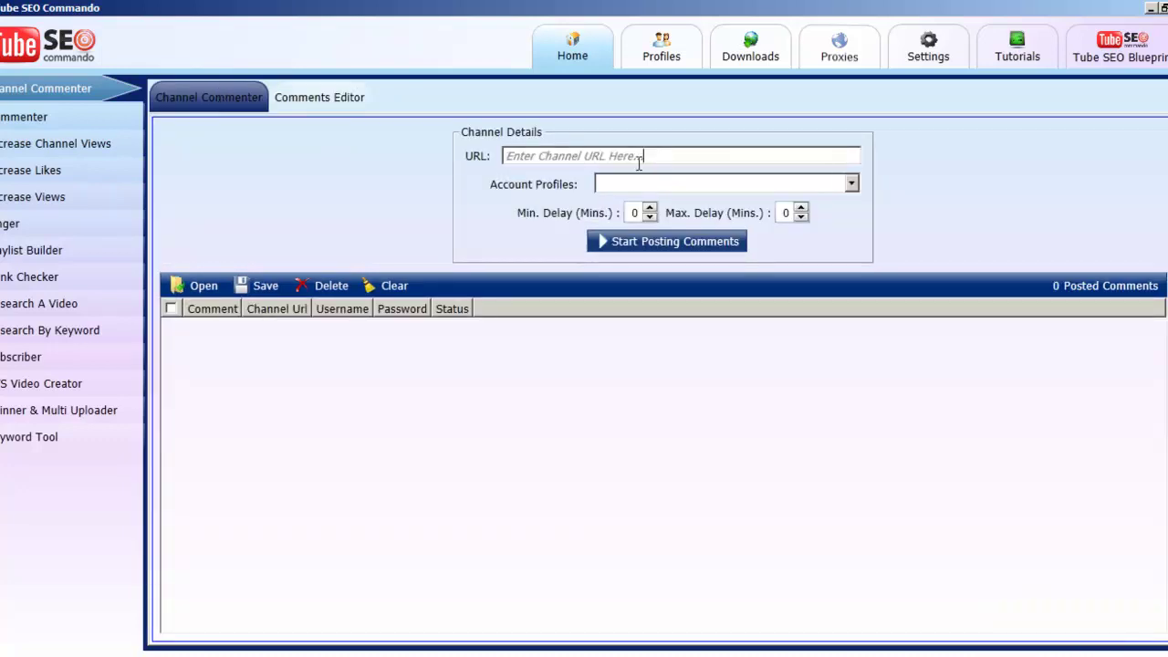
click(61, 143)
drag(801, 148, 505, 145)
right_click(596, 145)
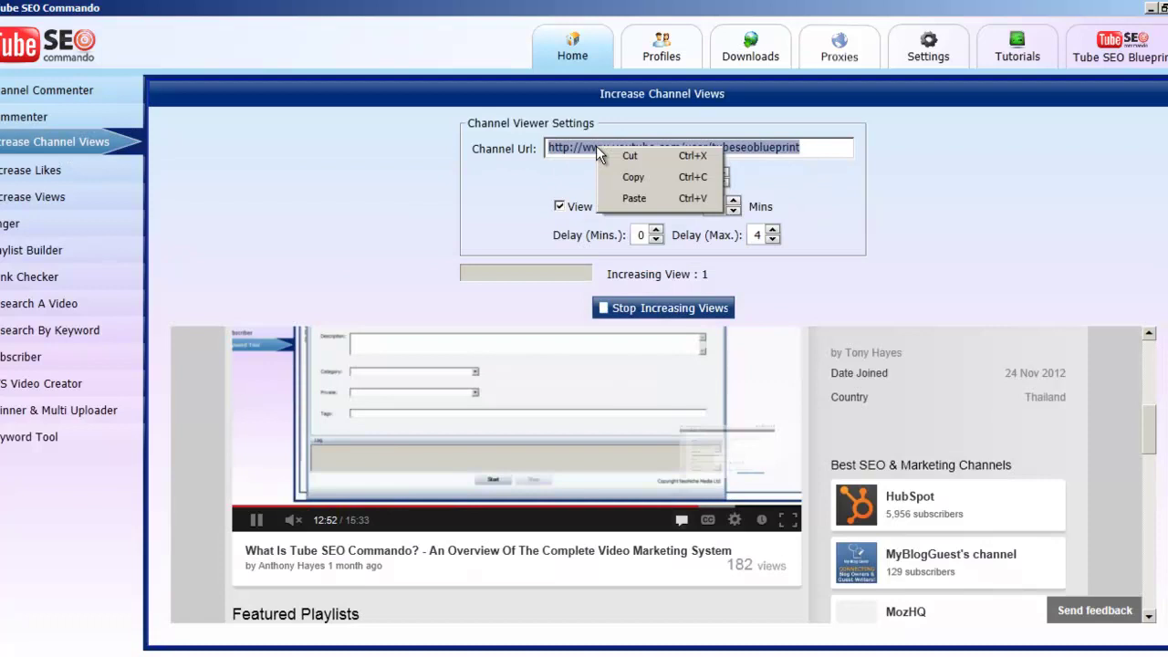
click(652, 175)
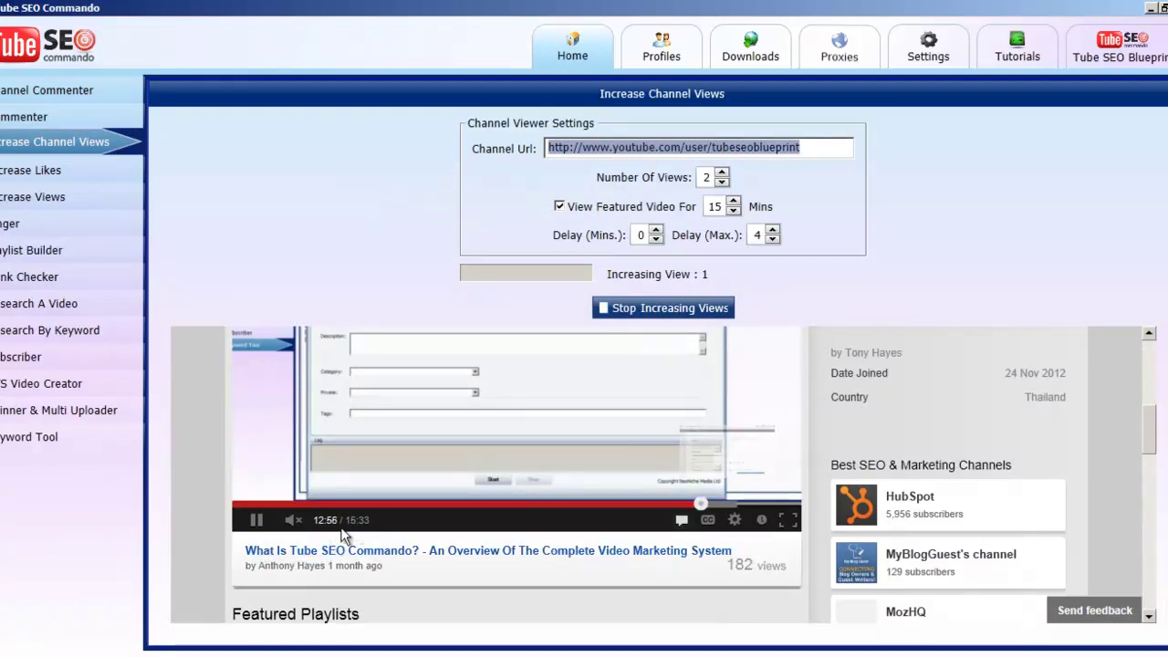
click(67, 93)
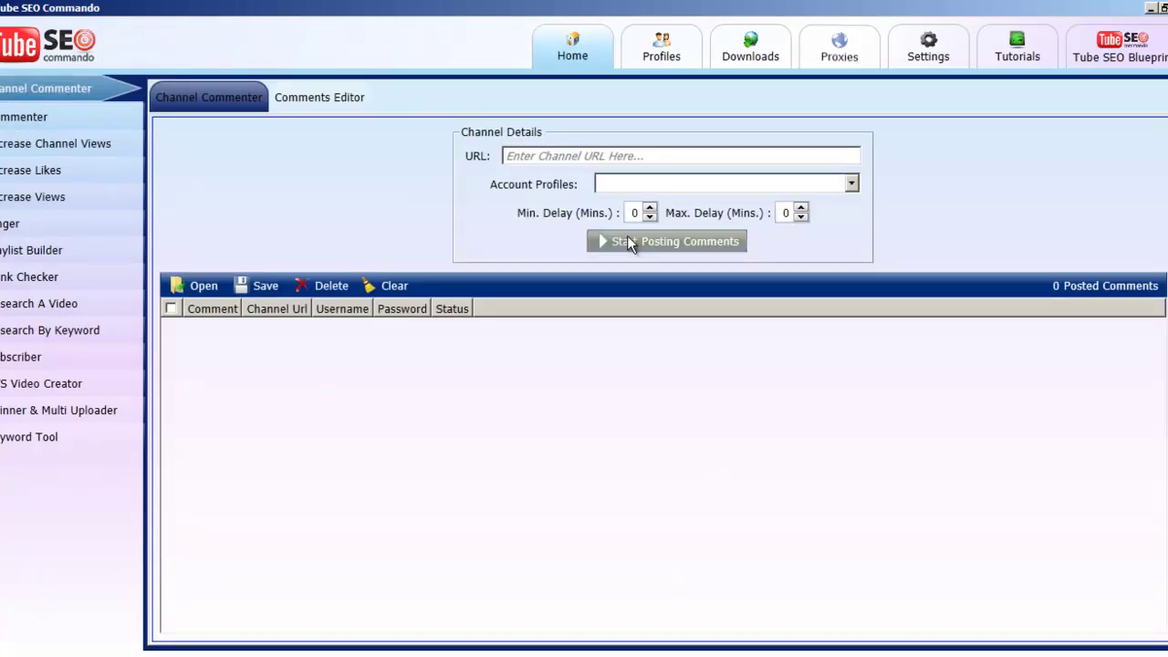
click(569, 153)
key(ctrl+v)
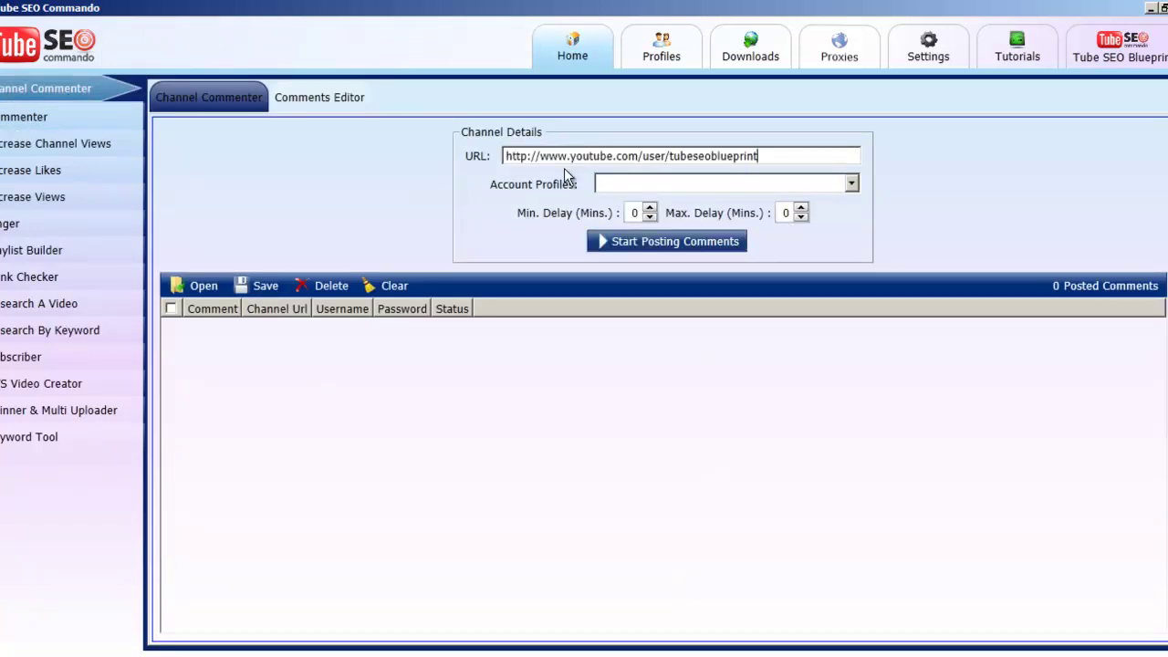
Start posting the comments to the channel with the Tube SEO account profile and a maximum delay of 4 minutes
click(851, 184)
click(797, 205)
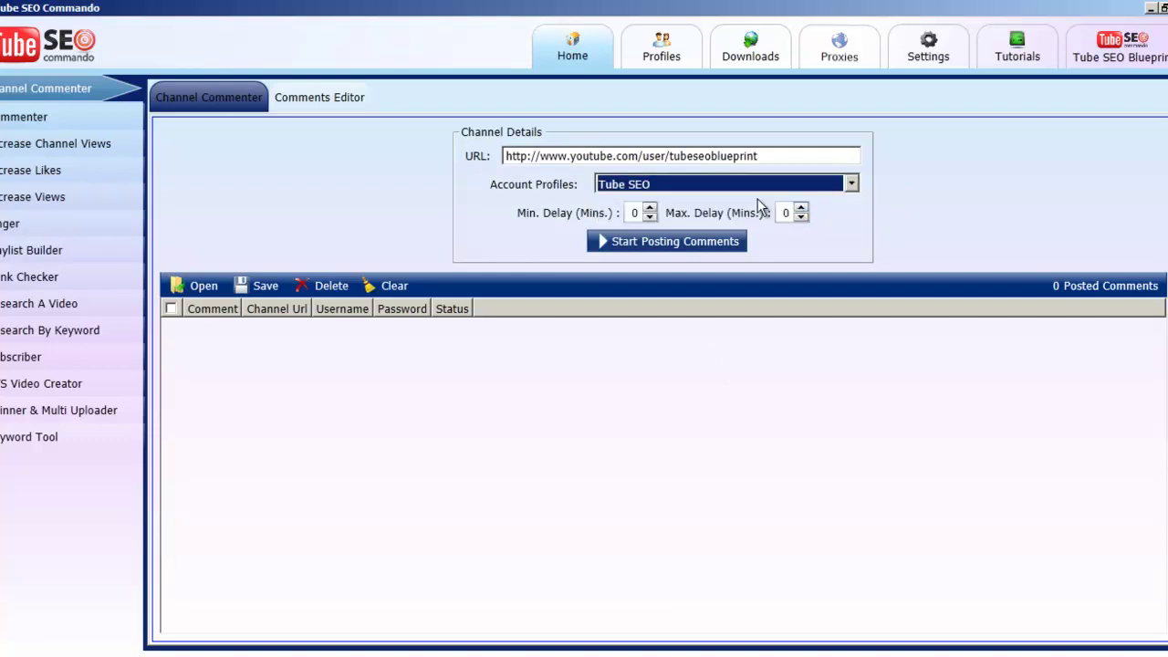
click(800, 208)
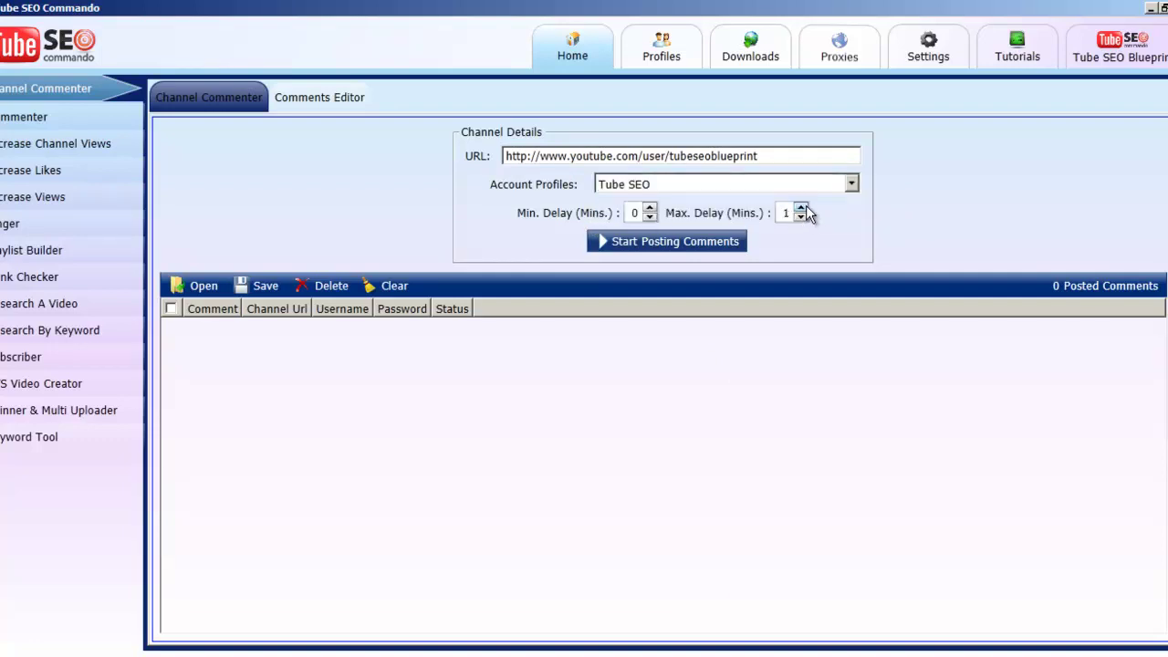
click(803, 208)
click(686, 239)
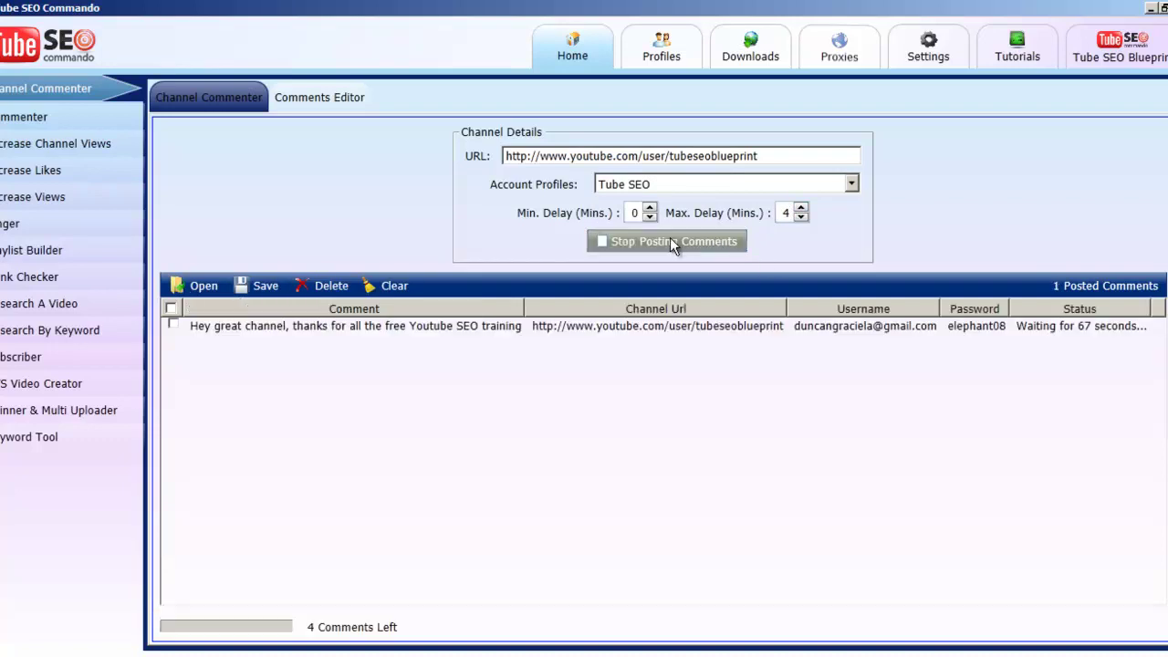
click(1076, 330)
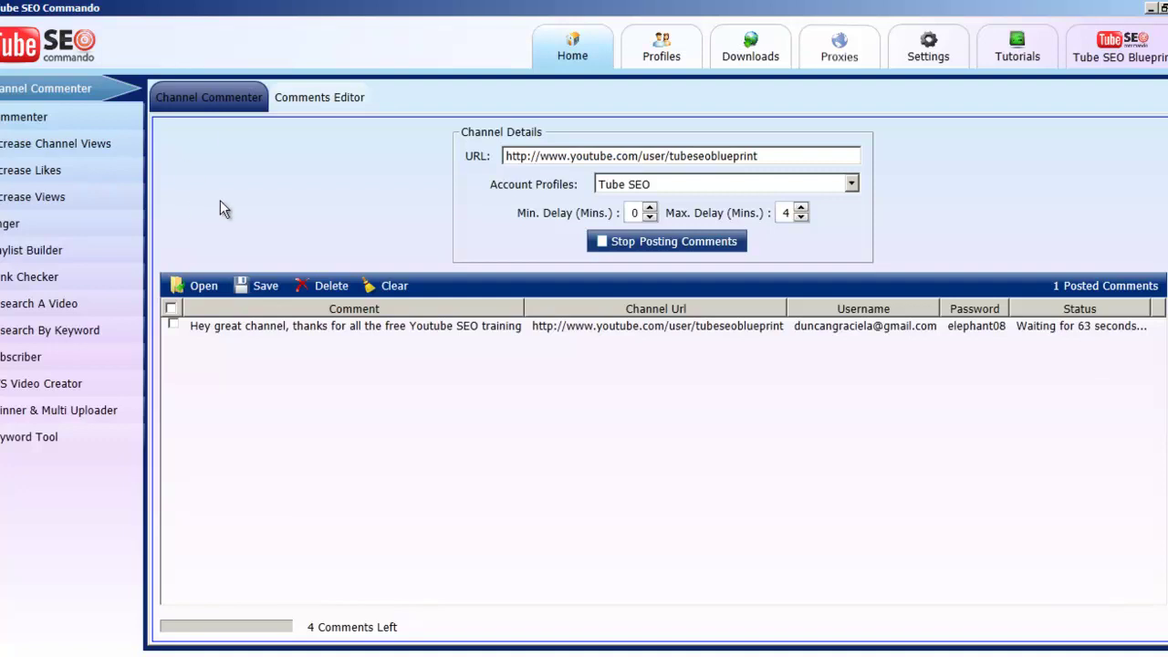
View the video Commenter's settings and review the Channel Commenter's list of prepared comments
click(47, 119)
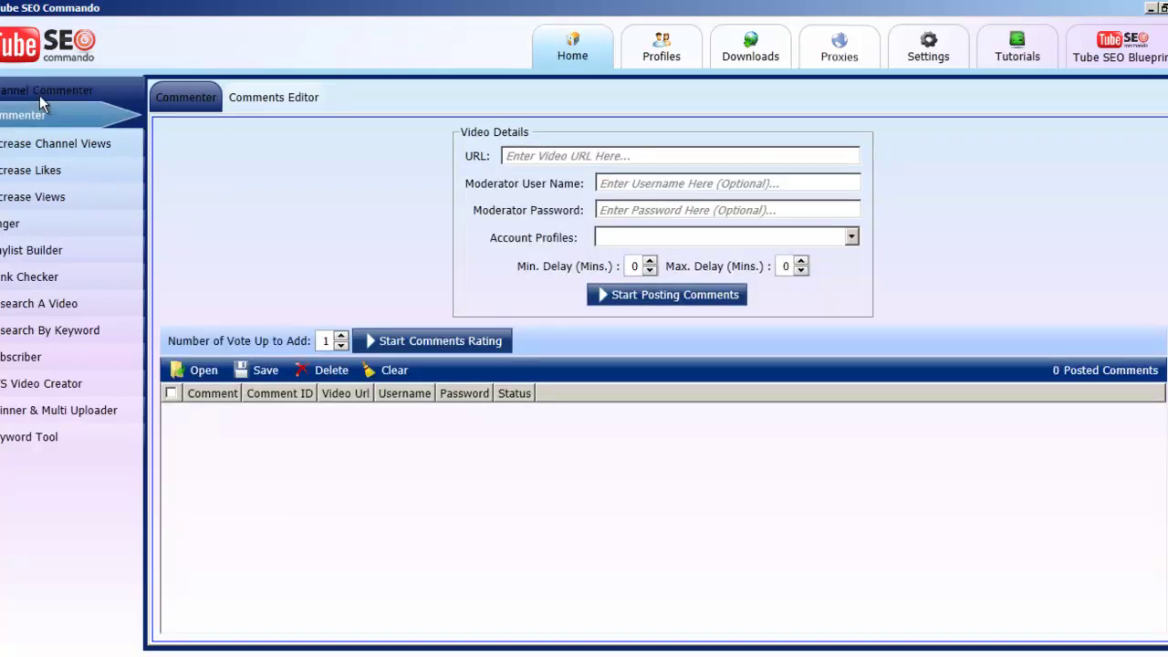
click(40, 95)
click(321, 108)
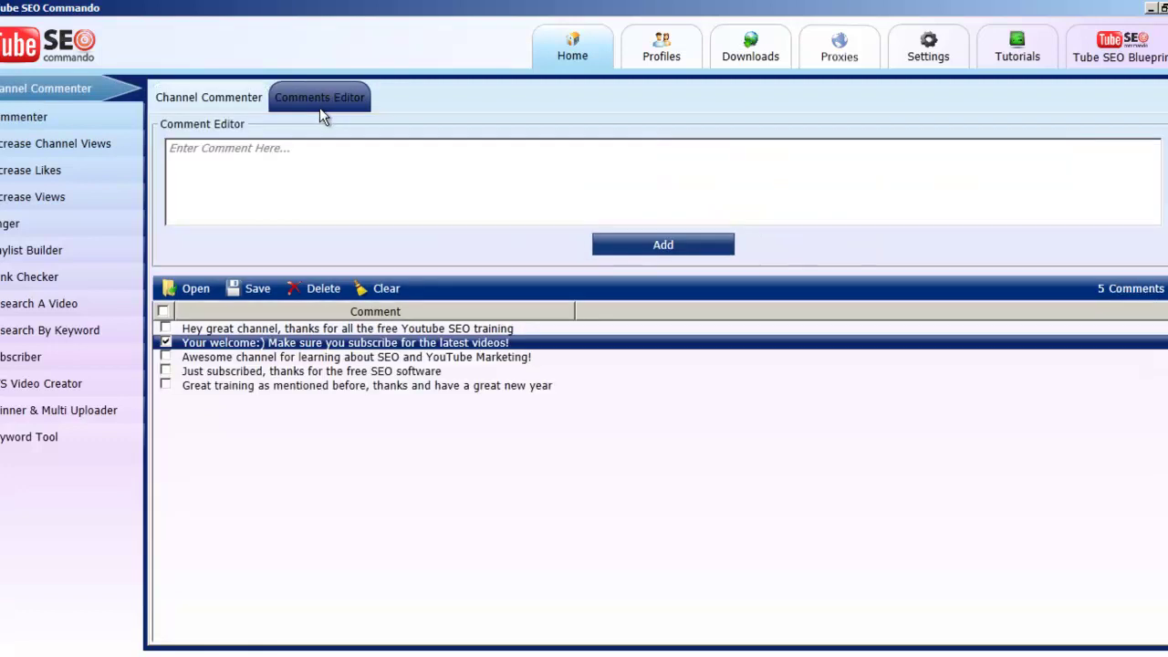
click(301, 152)
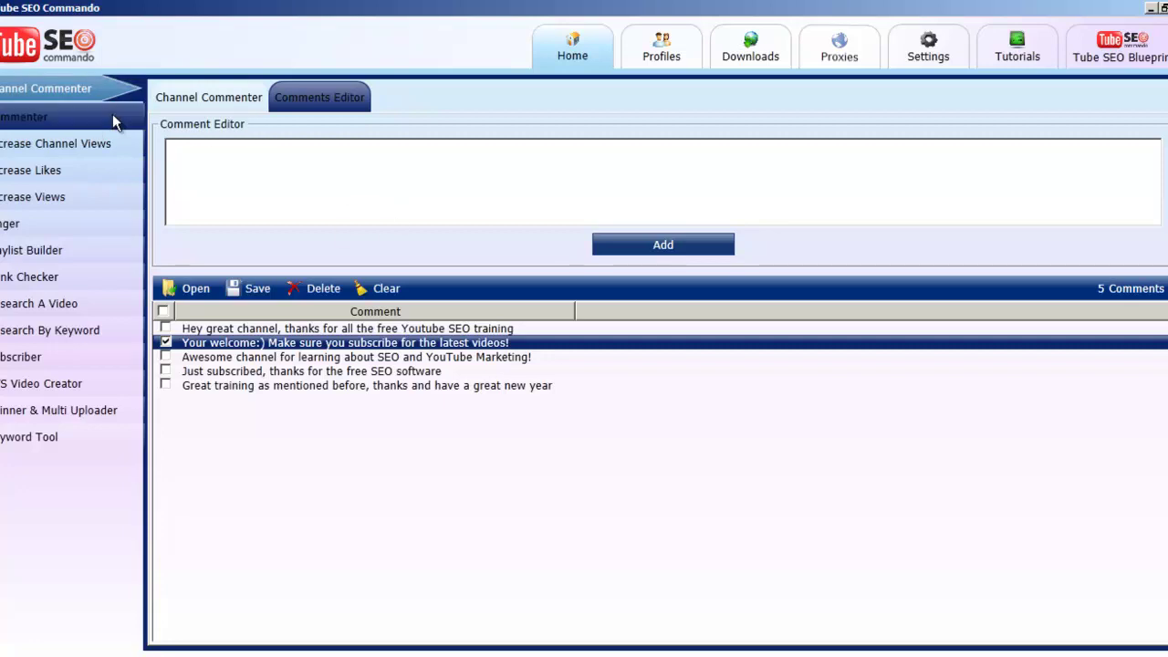
Check the running channel view increase and compare the video Commenter's posting and rating options with the Channel Commenter
click(54, 114)
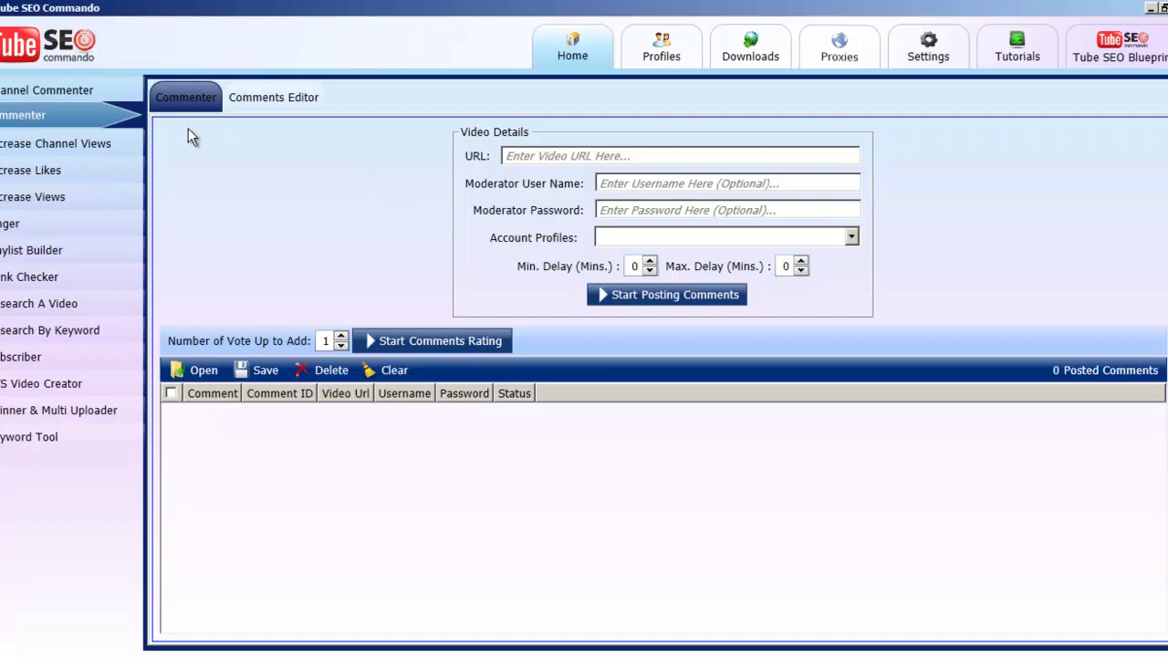
click(74, 143)
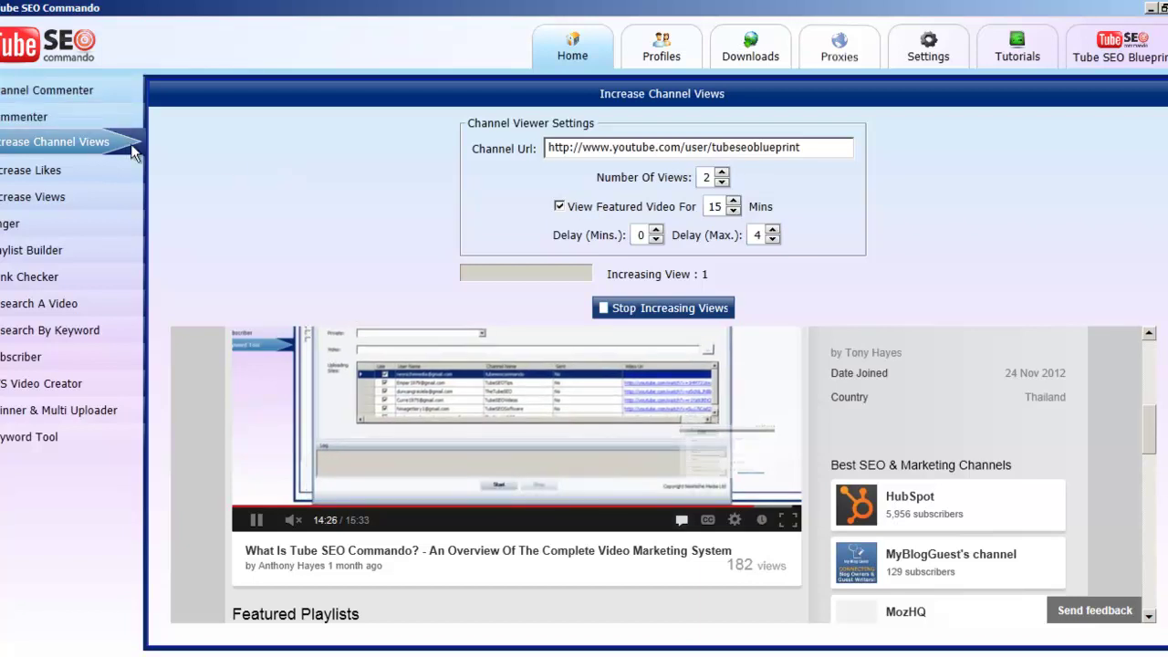
click(60, 118)
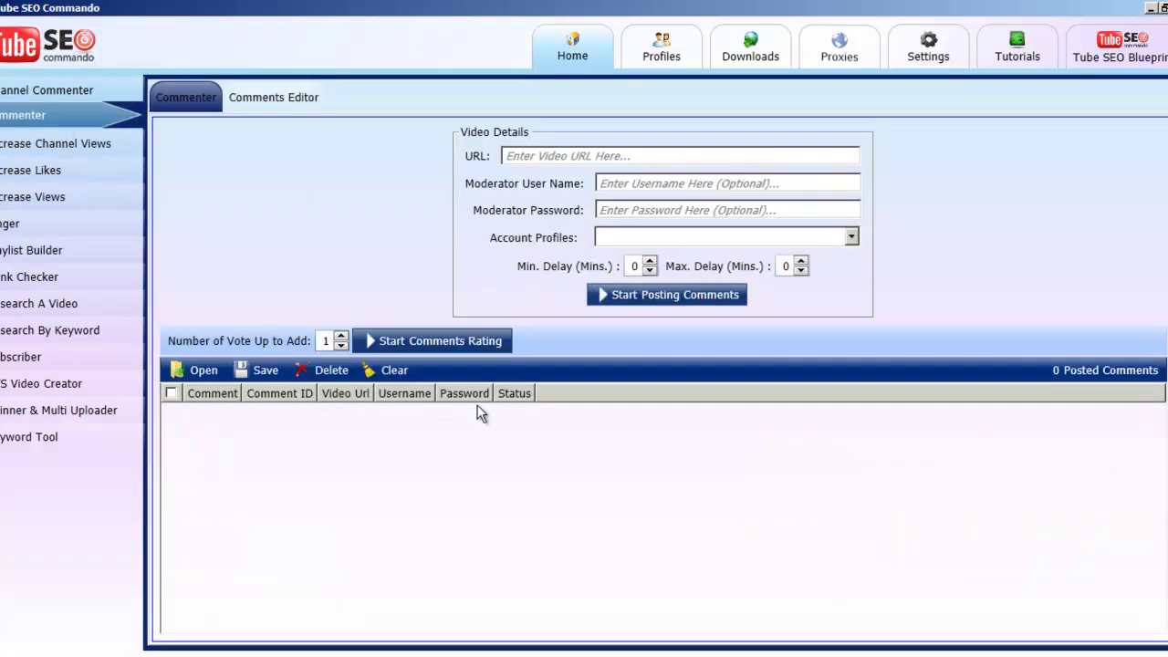
click(117, 147)
click(91, 92)
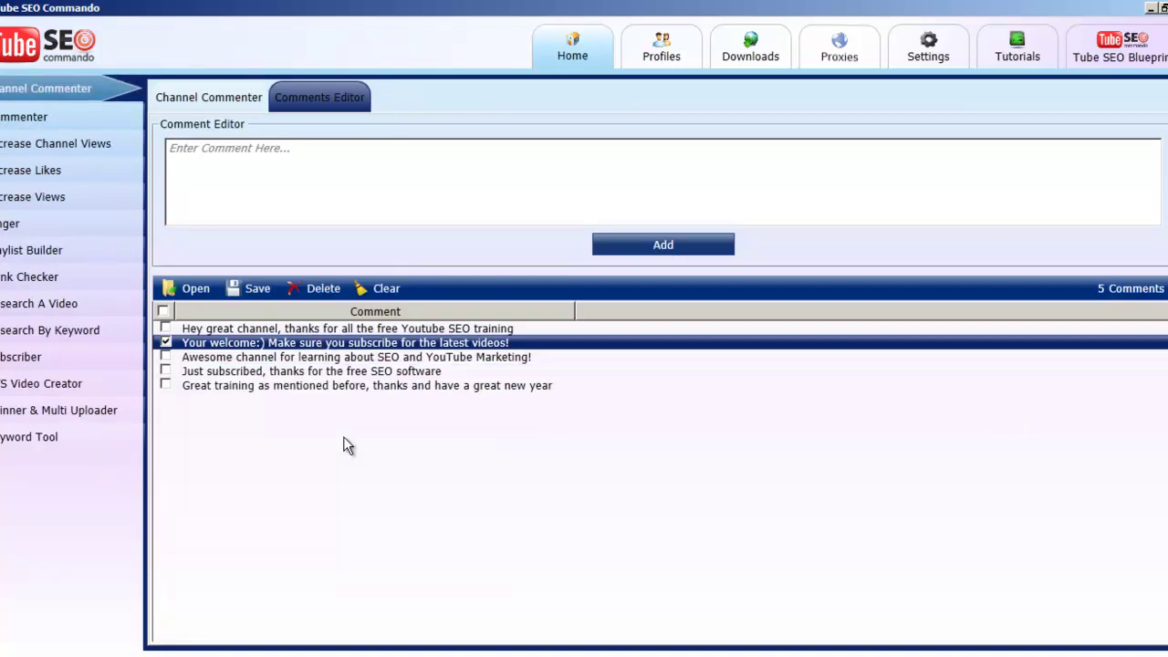
click(34, 115)
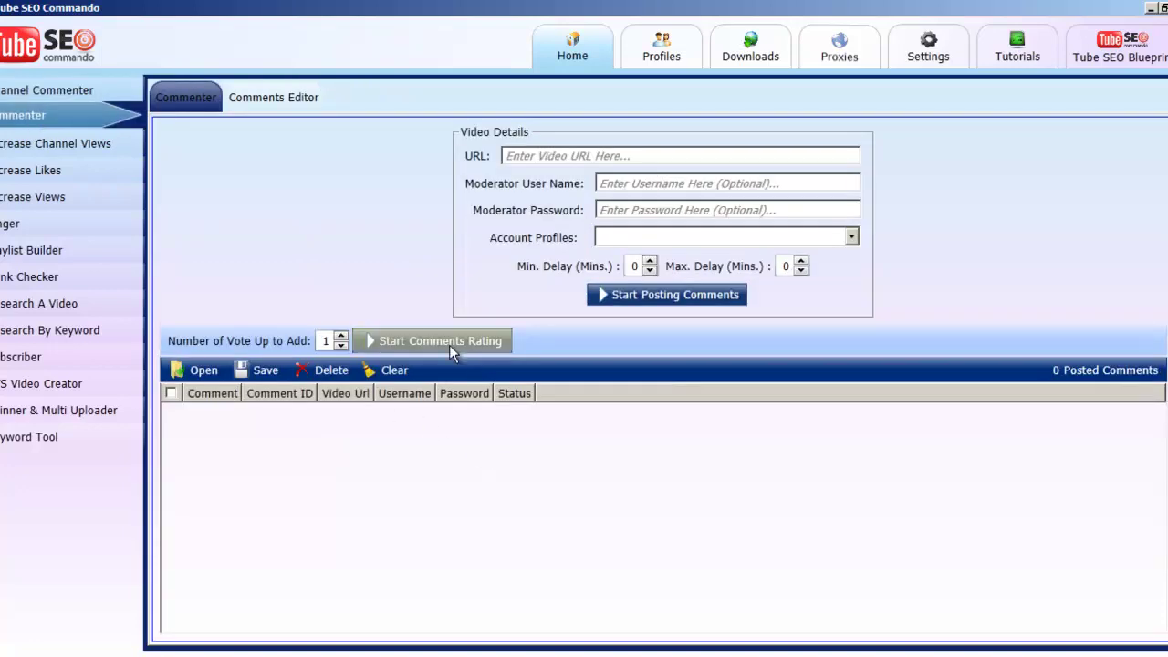
click(89, 95)
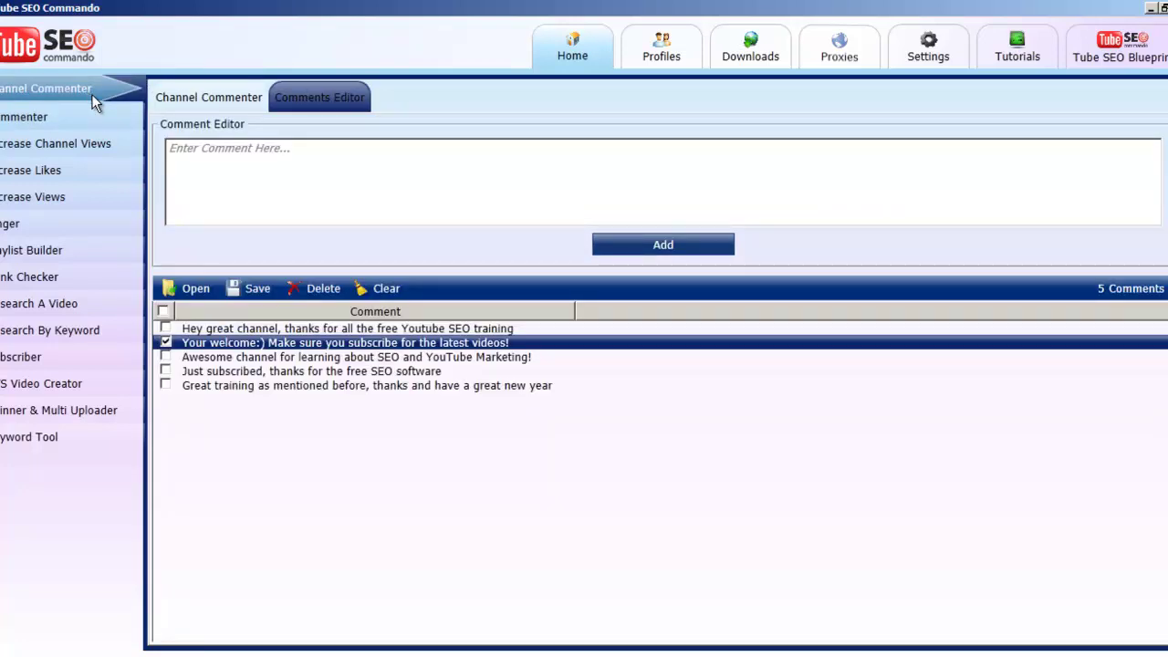
Open the TTS Video Creator and examine its article area and video output options
click(71, 384)
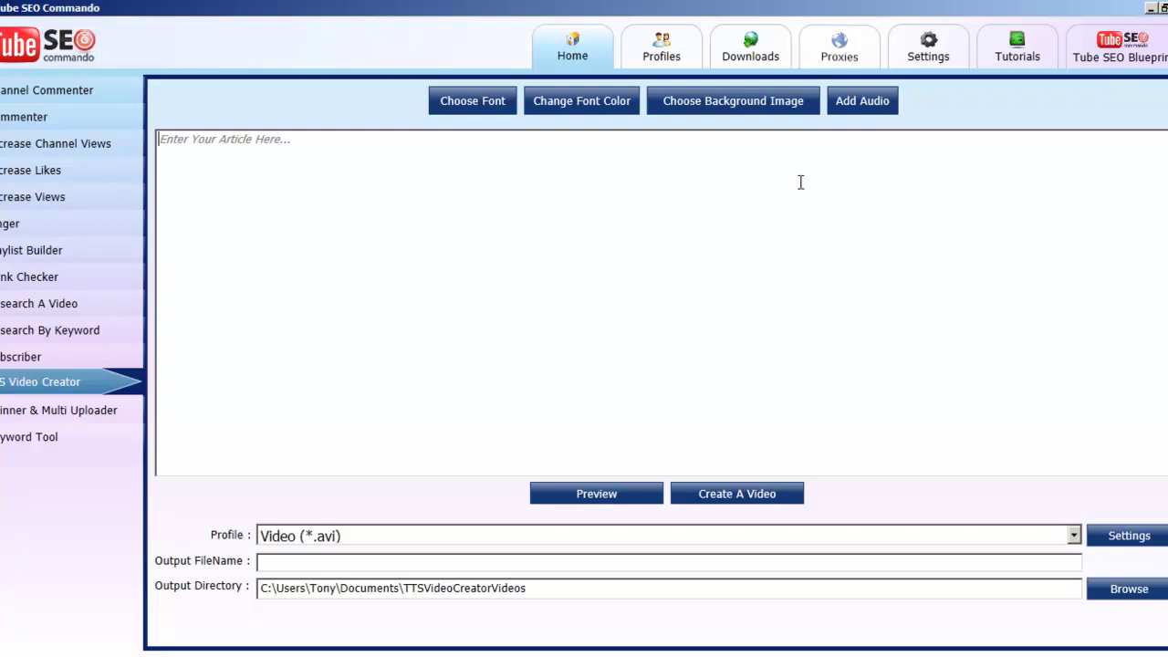
click(801, 186)
click(292, 157)
click(745, 656)
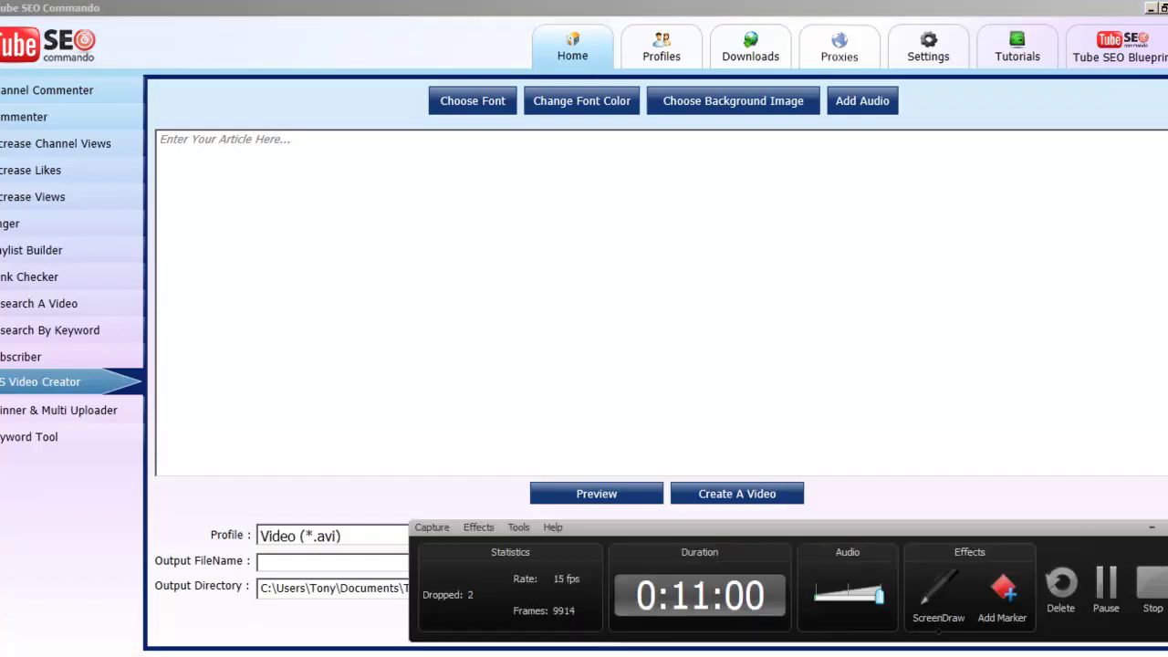